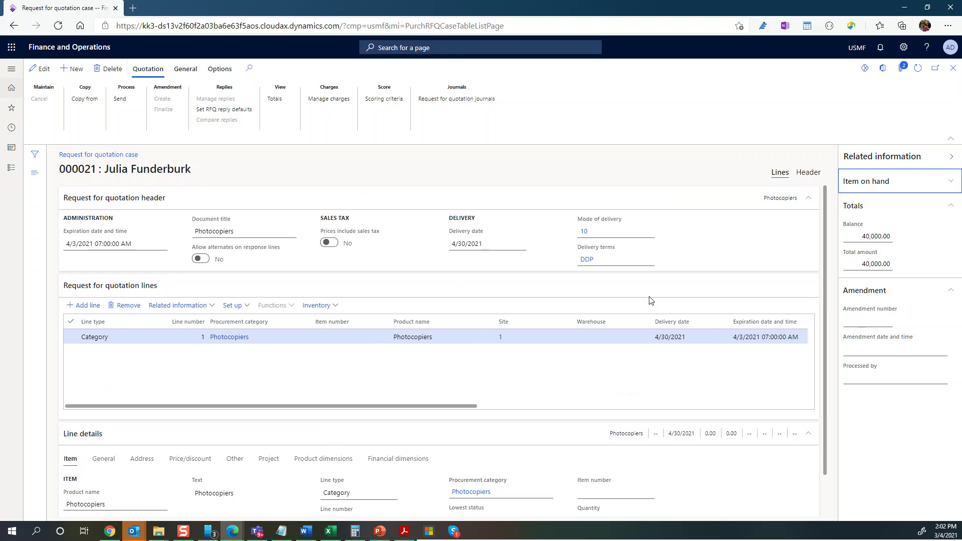
# Step: Review the Photocopiers request's line quantity and amounts, and its header details including the bidding guidance items and invited vendors
pyautogui.moveTo(348, 410); pyautogui.dragTo(708, 398)
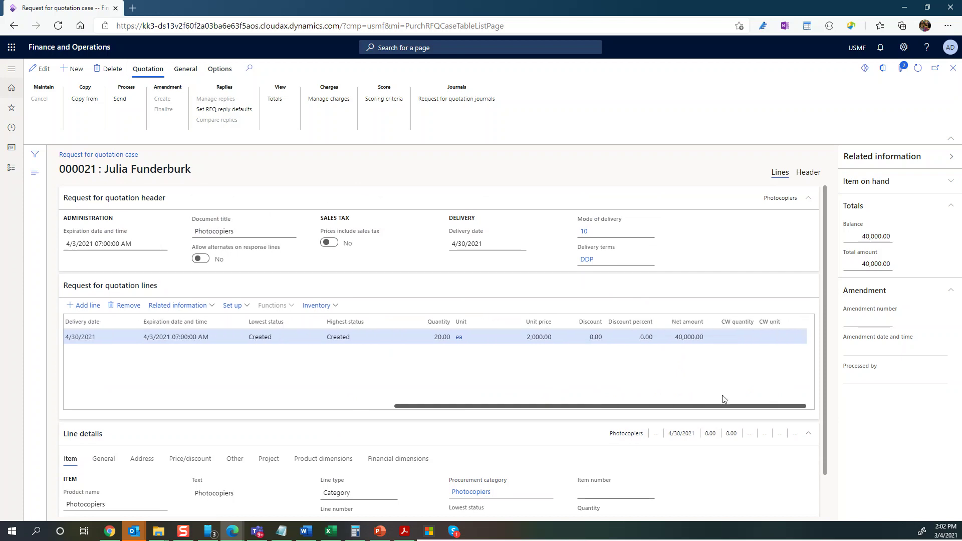
pyautogui.click(810, 173)
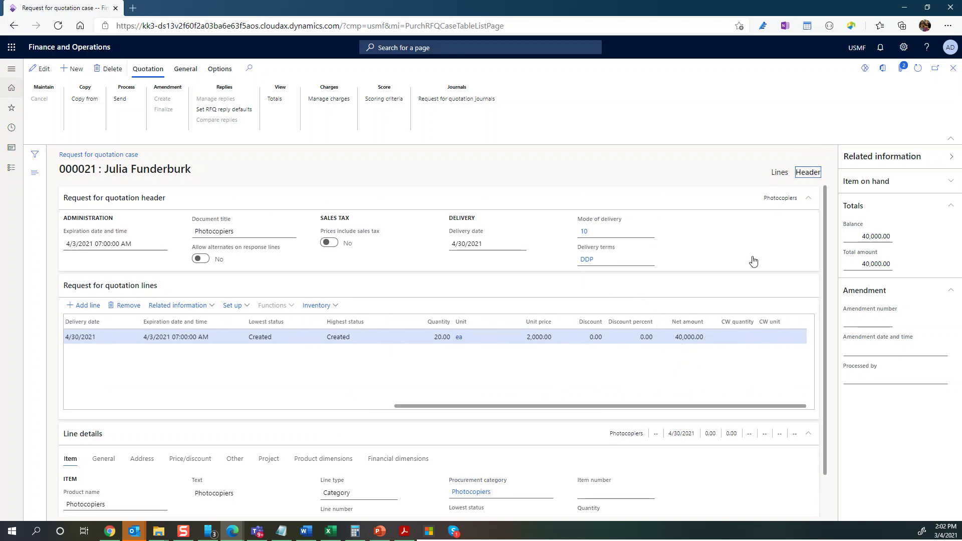
pyautogui.scroll(-6, 449, 424)
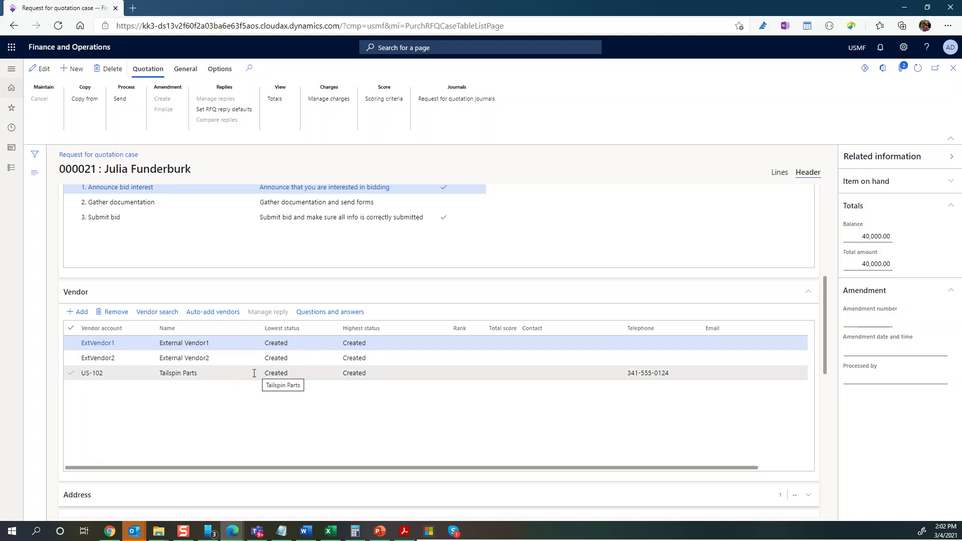
pyautogui.moveTo(827, 335); pyautogui.dragTo(825, 251)
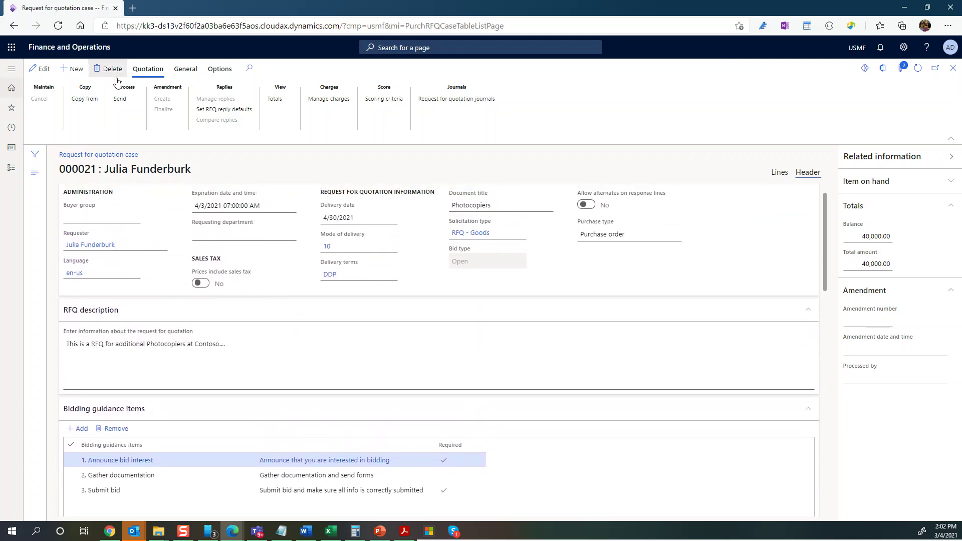
# Step: Send the request for quotation to External Vendor1, External Vendor2 and Tailspin Parts, leaving the printing options unchanged
pyautogui.click(121, 100)
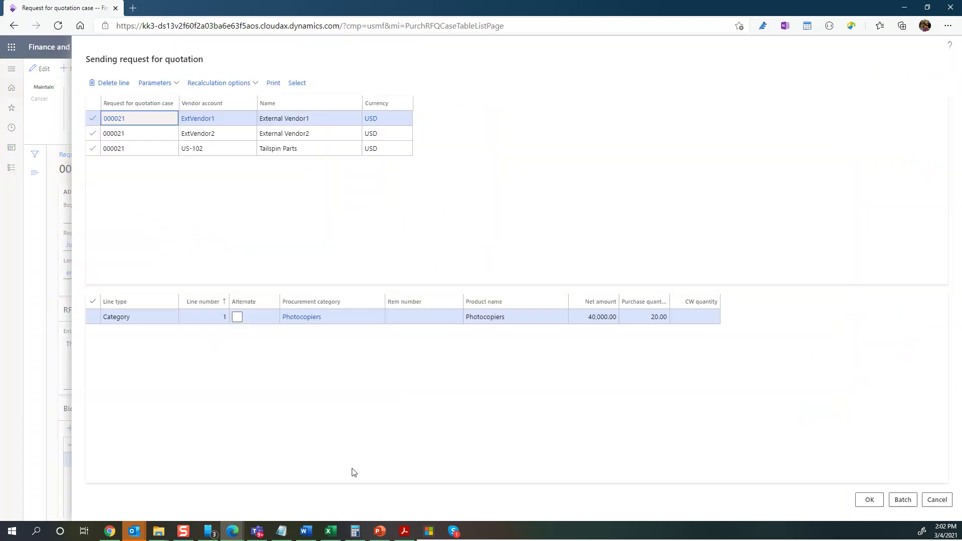
pyautogui.click(274, 84)
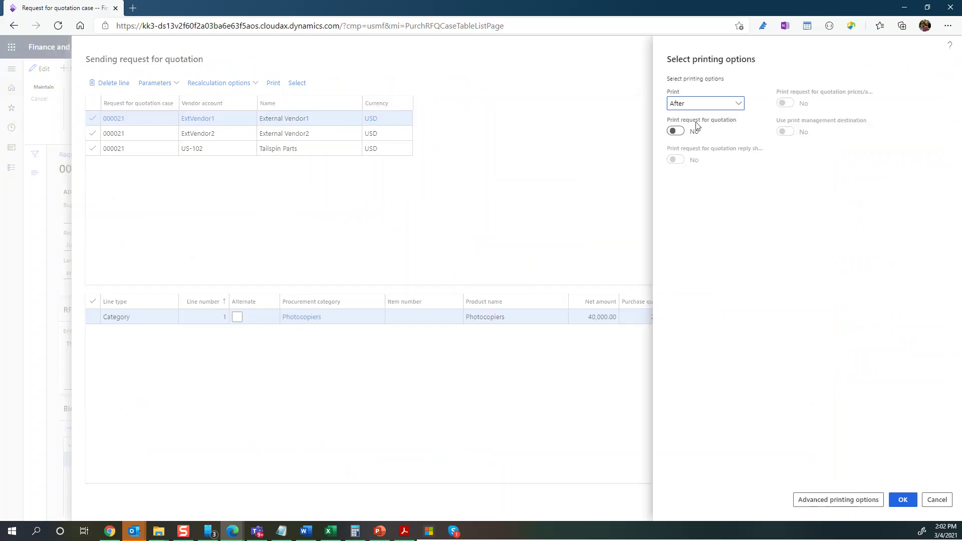
pyautogui.click(937, 500)
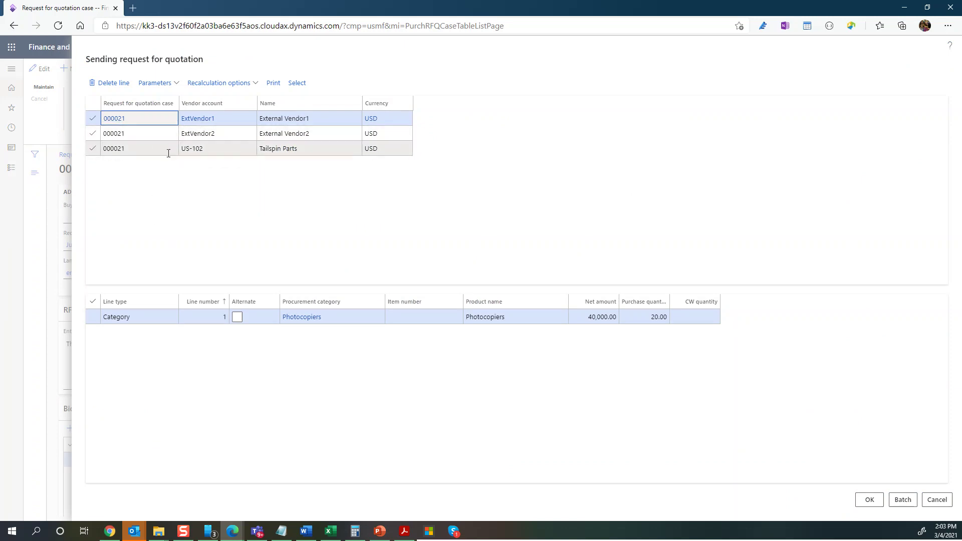
pyautogui.moveTo(168, 153)
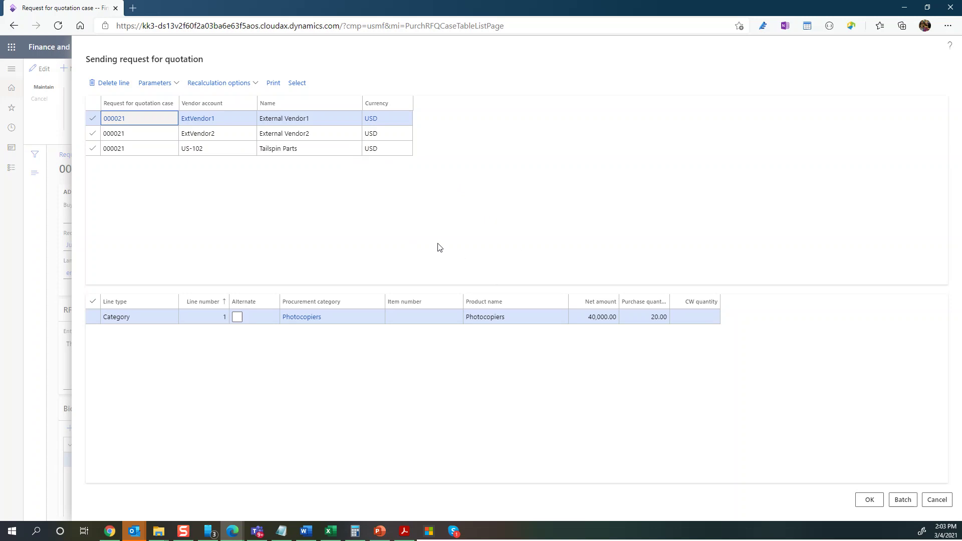
pyautogui.click(869, 501)
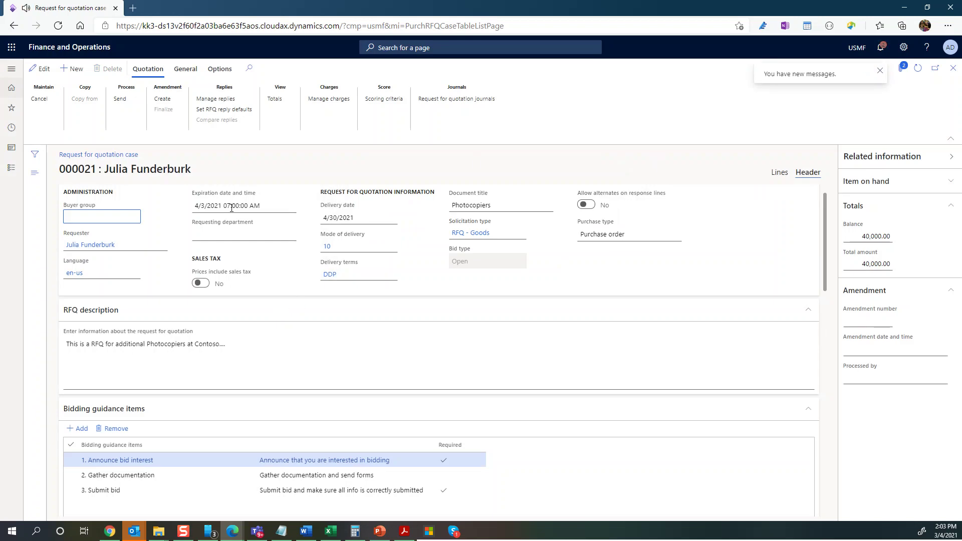
# Step: Check the sent Photocopiers case's lowest and highest status among all requests for quotations, and reopen the case
pyautogui.click(953, 69)
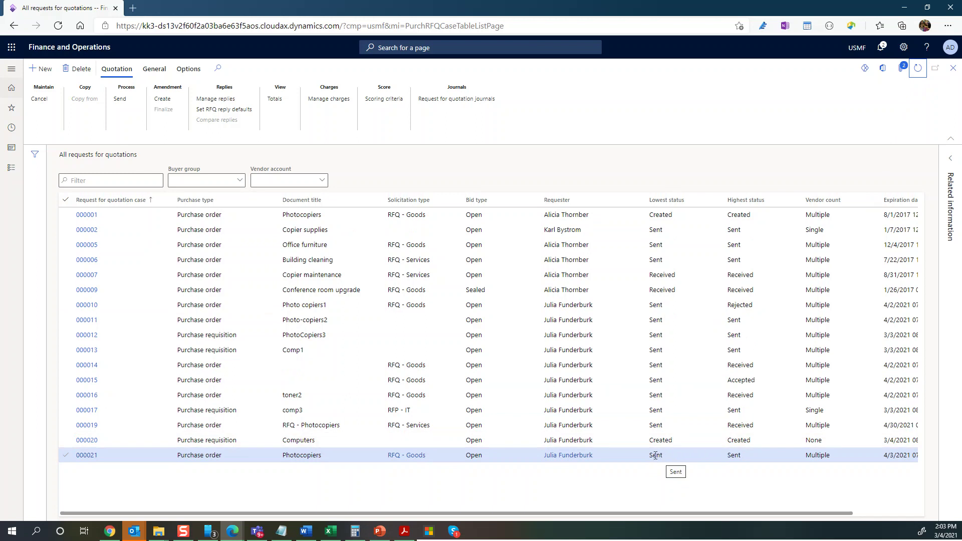
pyautogui.click(86, 456)
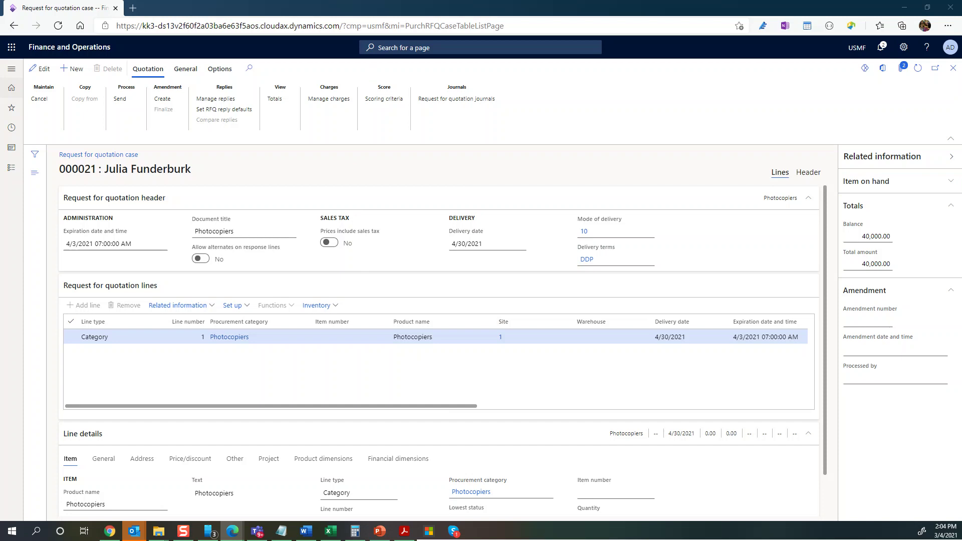
# Step: Switch to the vendor's InPrivate session and open the Vendor bidding workspace to find the Photocopiers invitation
pyautogui.moveTo(952, 236); pyautogui.dragTo(532, 183)
pyautogui.doubleClick(532, 183)
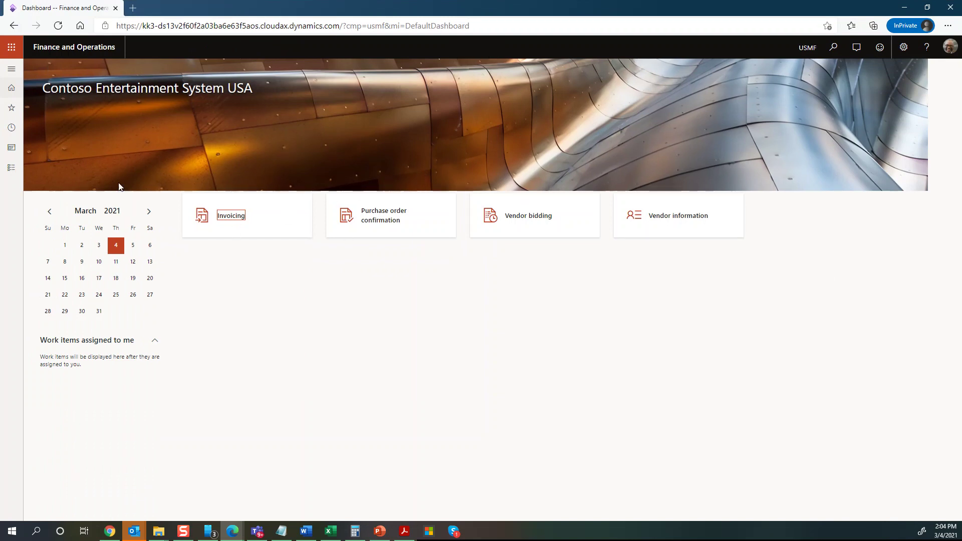
pyautogui.click(11, 169)
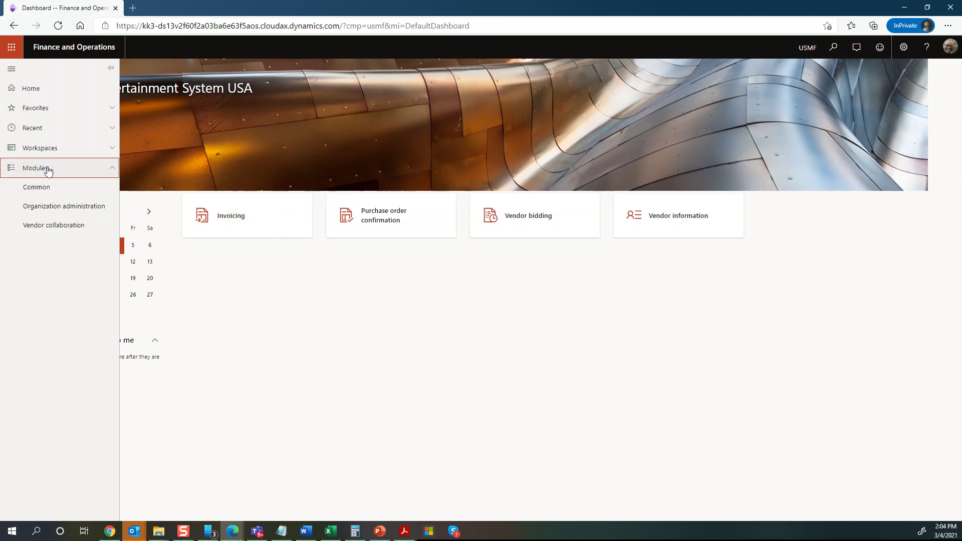
pyautogui.click(98, 152)
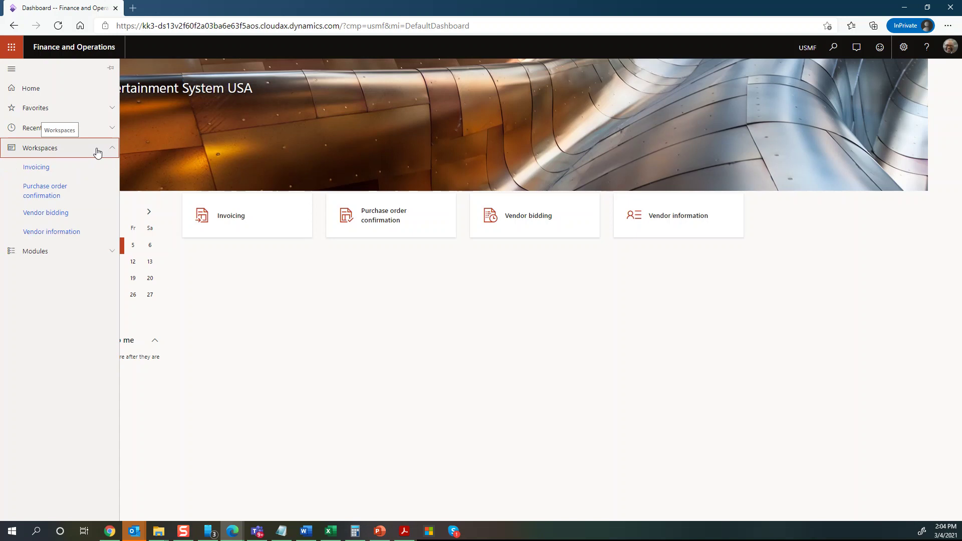
pyautogui.click(45, 215)
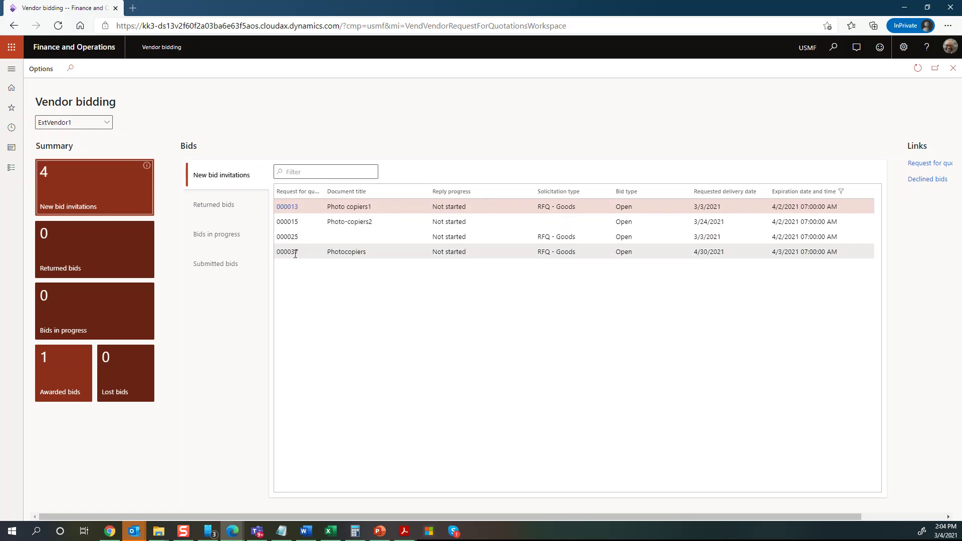
pyautogui.moveTo(295, 255)
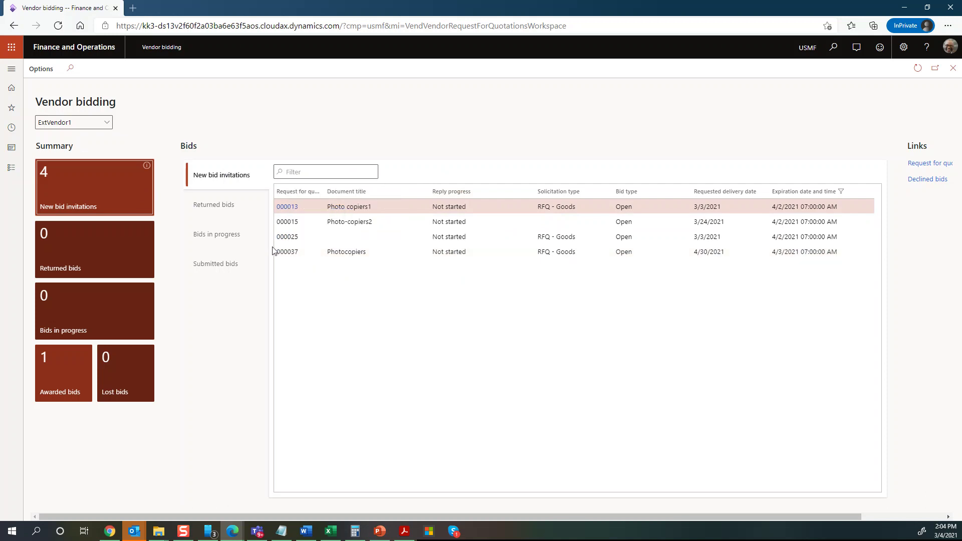
# Step: Return to the buyer's session and compare the case's request for quotation journals for each vendor, checking External Vendor1's request number
pyautogui.click(903, 11)
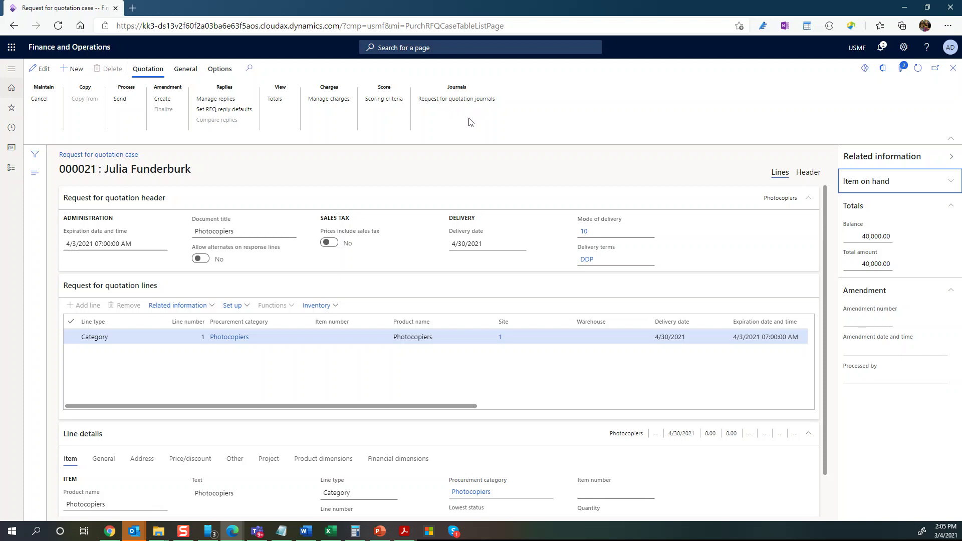
pyautogui.click(455, 99)
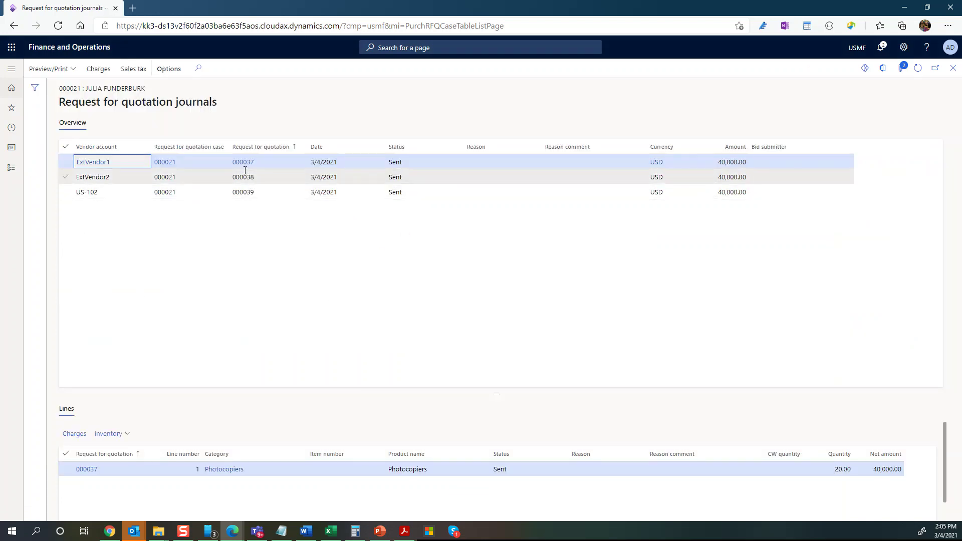
pyautogui.click(265, 153)
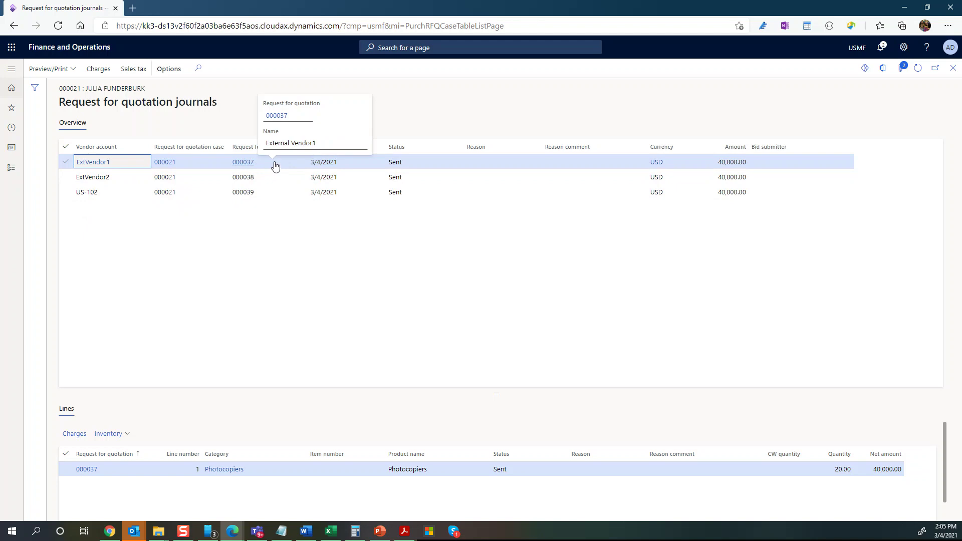
pyautogui.moveTo(280, 164)
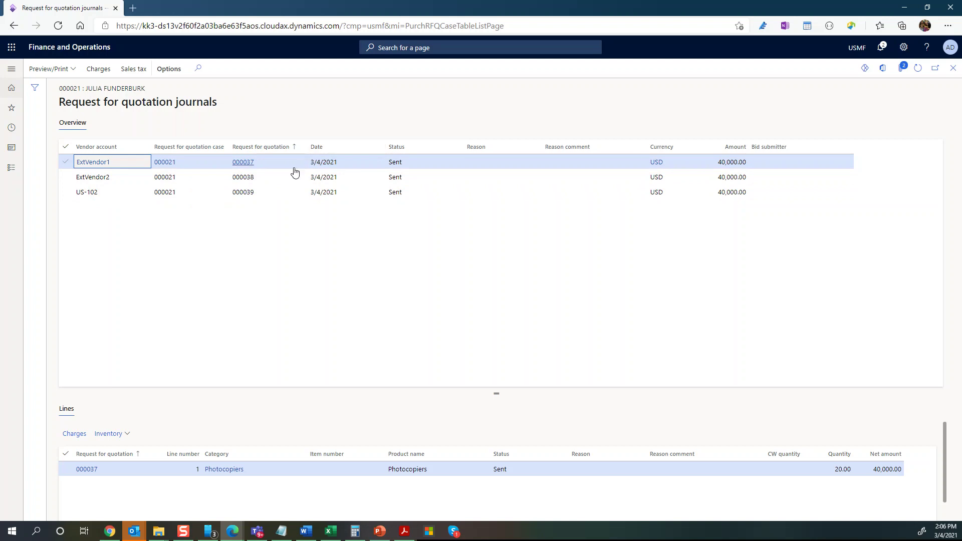
# Step: Switch back to the vendor's session and open the Photocopiers request from the new bid invitations
pyautogui.click(906, 9)
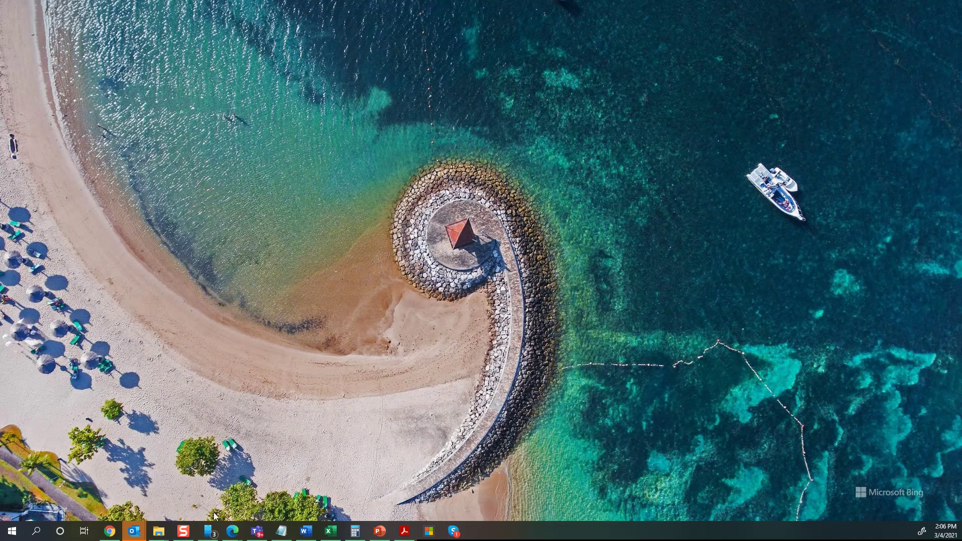
pyautogui.moveTo(232, 533)
pyautogui.click(365, 474)
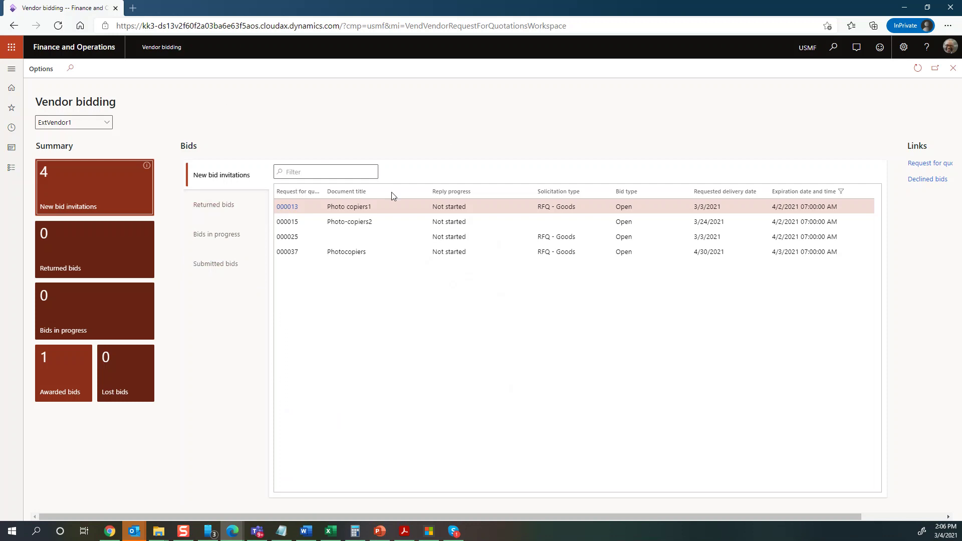
pyautogui.moveTo(295, 255)
pyautogui.click(292, 253)
pyautogui.moveTo(289, 255)
pyautogui.click(289, 253)
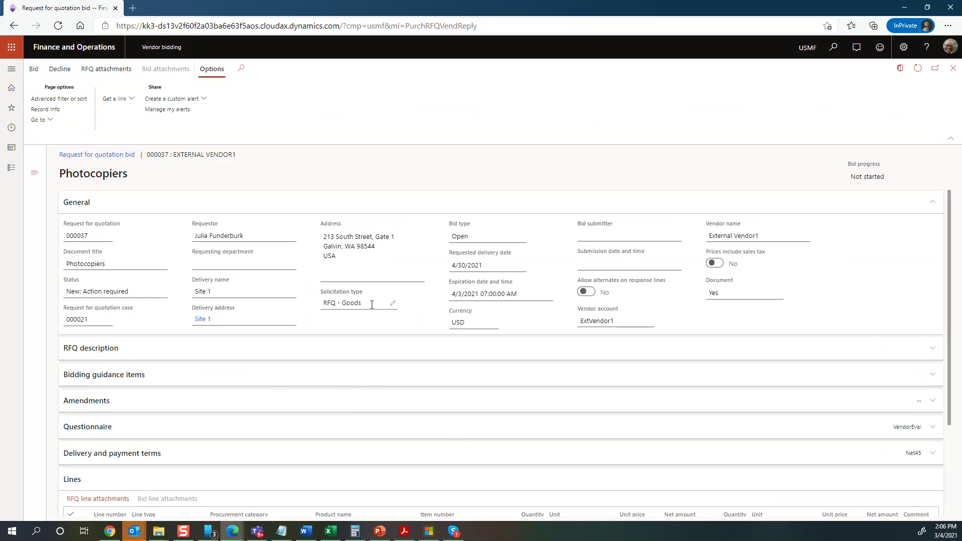
# Step: Expand the bid's RFQ description and bidding guidance items, widening the guidance description column to read its full text
pyautogui.click(355, 350)
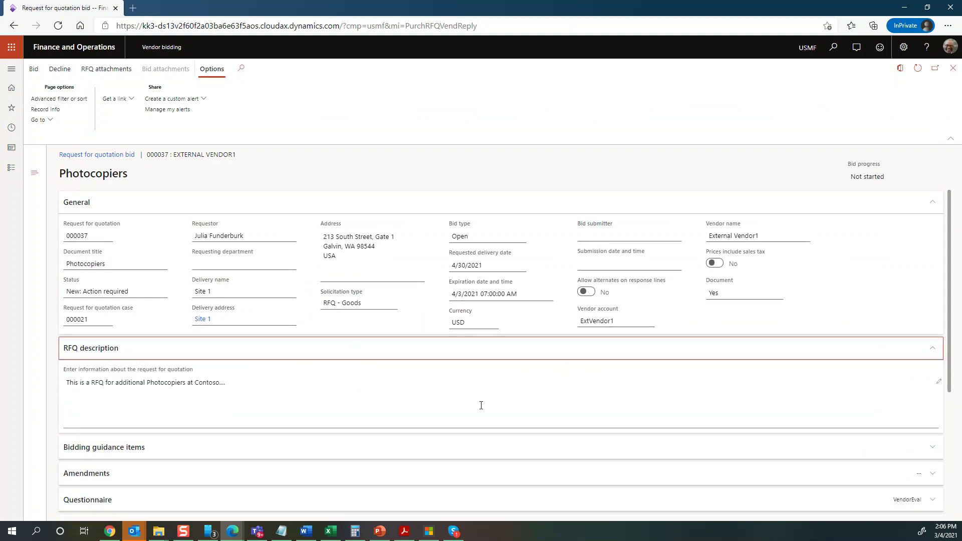
pyautogui.scroll(-3, 471, 404)
pyautogui.click(383, 357)
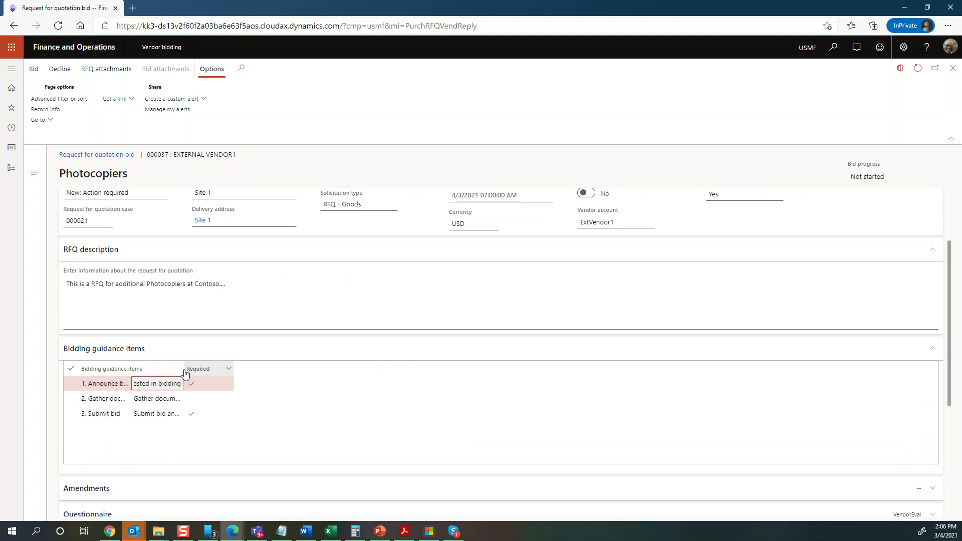
pyautogui.moveTo(183, 364); pyautogui.dragTo(372, 361)
pyautogui.scroll(-3, 501, 397)
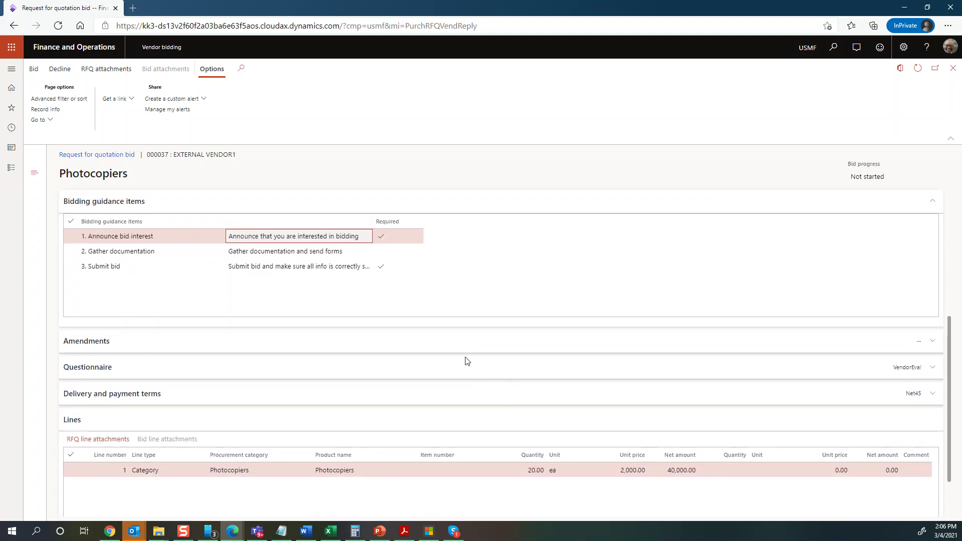
# Step: Expand the bid's questionnaire section and examine the questionnaire and the requested Photocopiers line
pyautogui.click(462, 375)
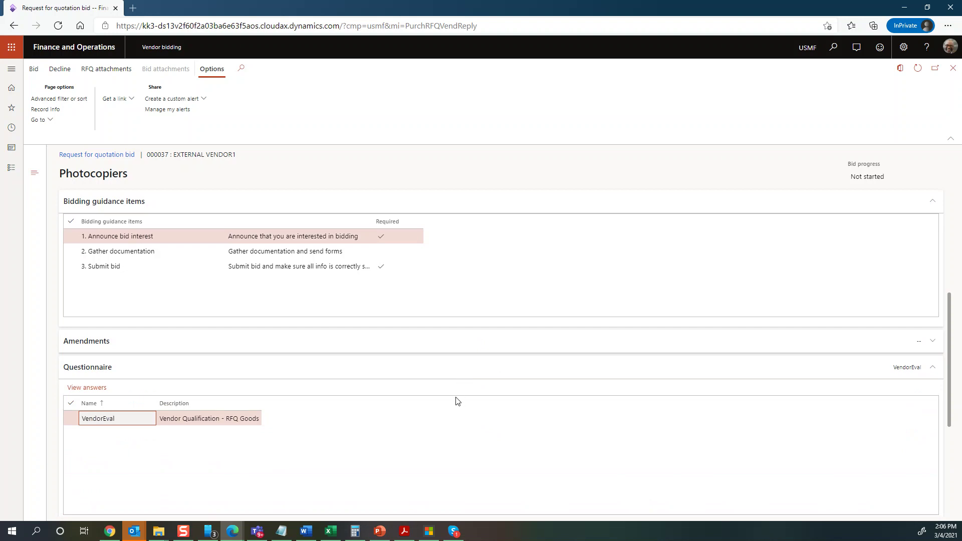
pyautogui.scroll(-4, 456, 400)
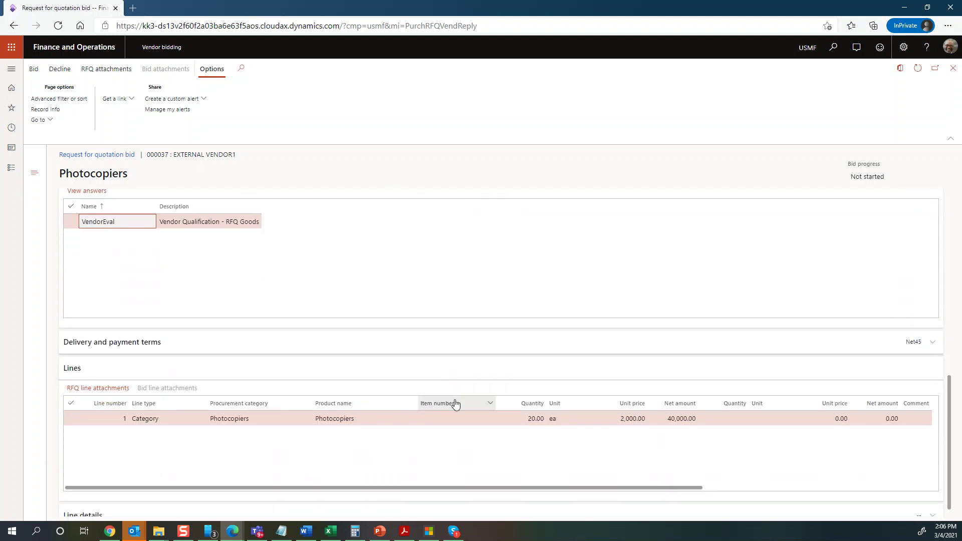
pyautogui.hscroll(3, 516, 441)
pyautogui.moveTo(513, 489); pyautogui.dragTo(240, 446)
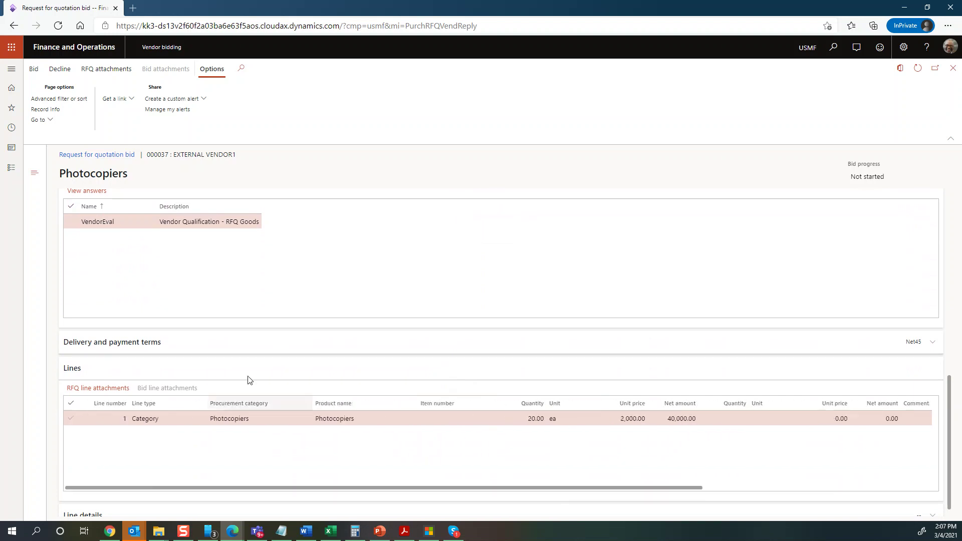
pyautogui.scroll(7, 290, 337)
pyautogui.scroll(1, 226, 281)
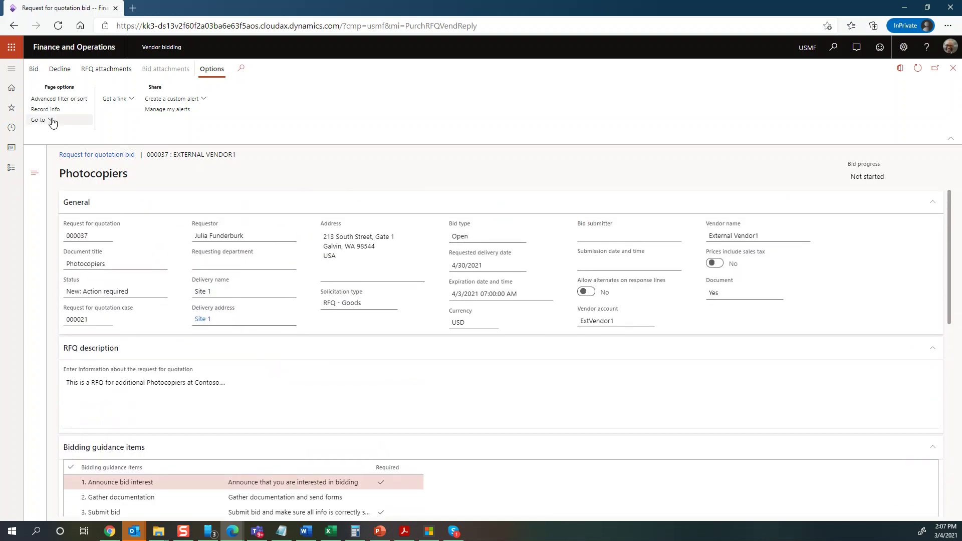
# Step: Inspect the RFQ attachments, viewing the header level note and the Cumulative Update 11 PDF preview, and return to the bid
pyautogui.click(101, 76)
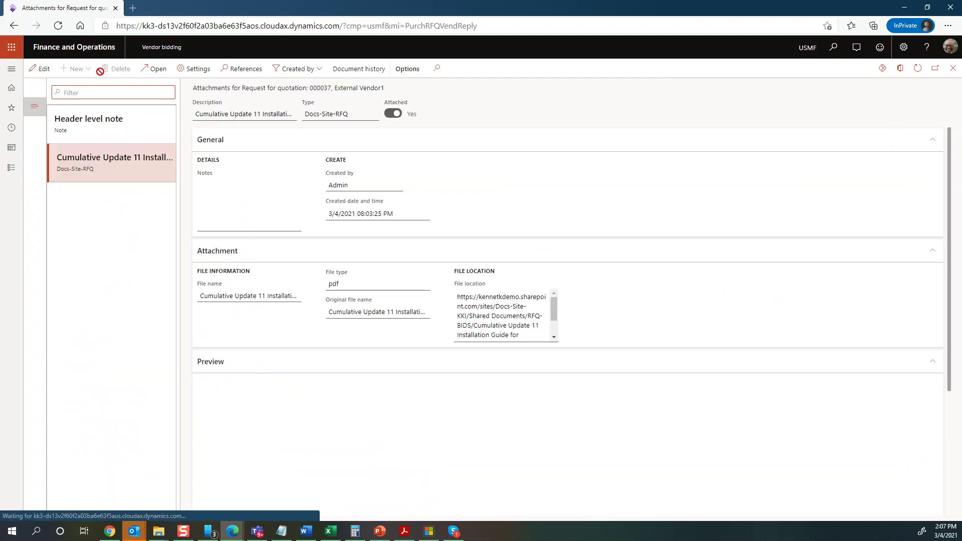
pyautogui.click(121, 128)
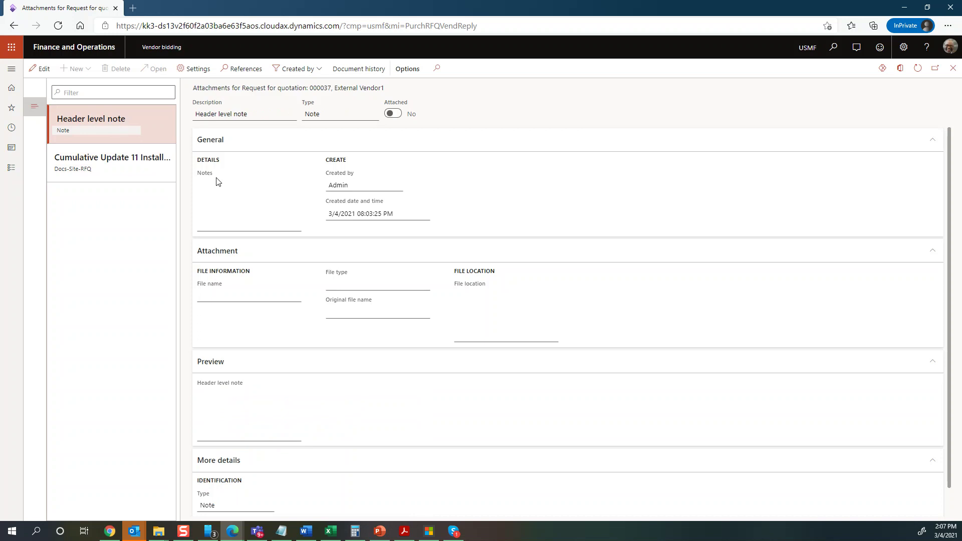
pyautogui.click(121, 167)
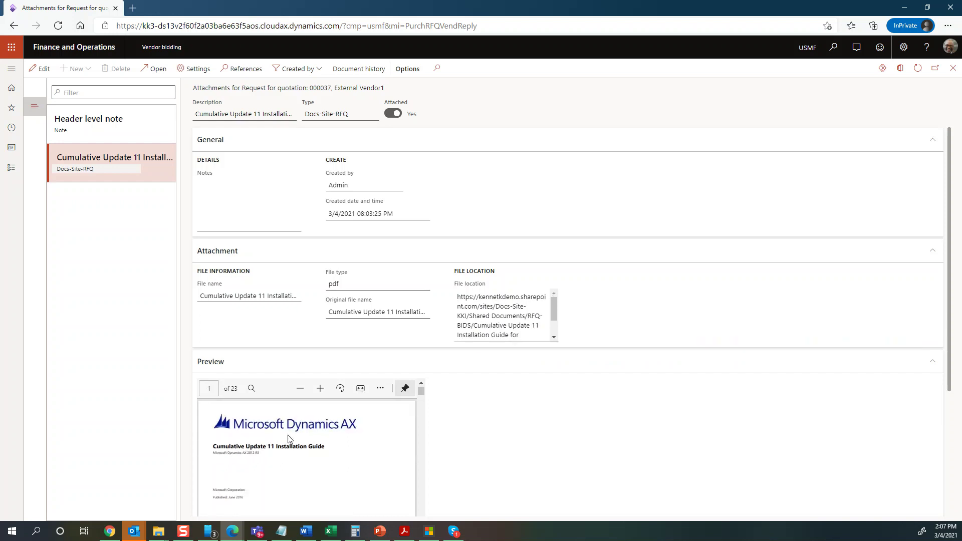
pyautogui.click(953, 68)
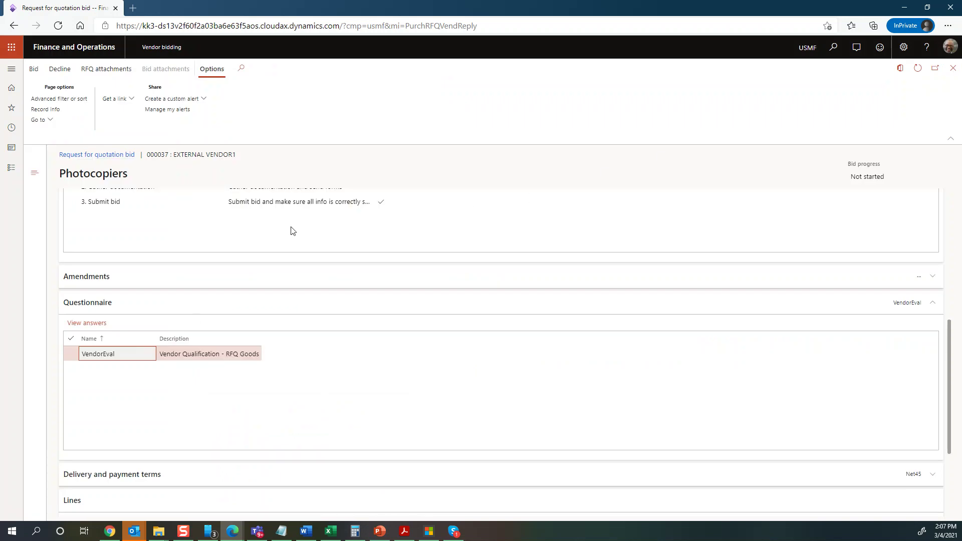
pyautogui.scroll(6, 210, 287)
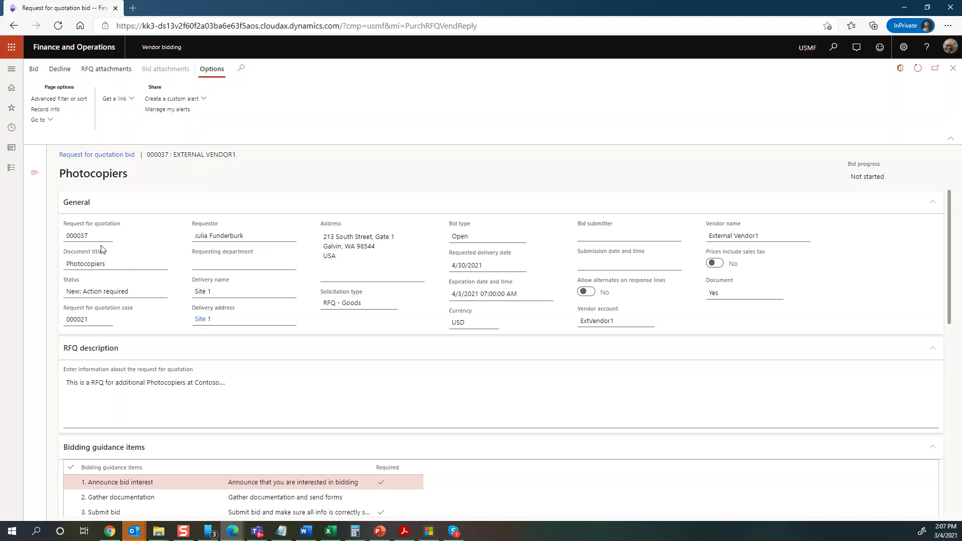
# Step: Start a bid on the Photocopiers request and look through its description, guidance items, questionnaire and lines
pyautogui.click(34, 70)
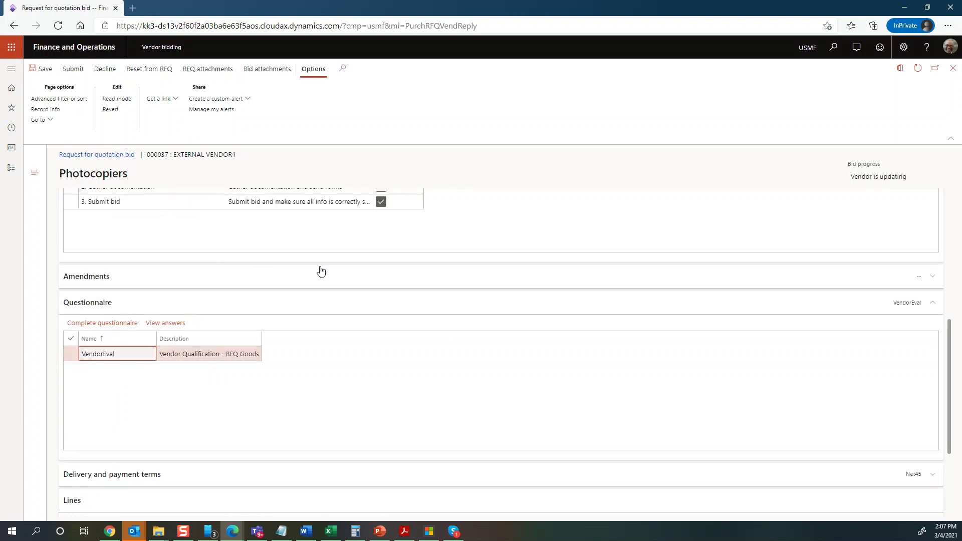
pyautogui.scroll(5, 384, 285)
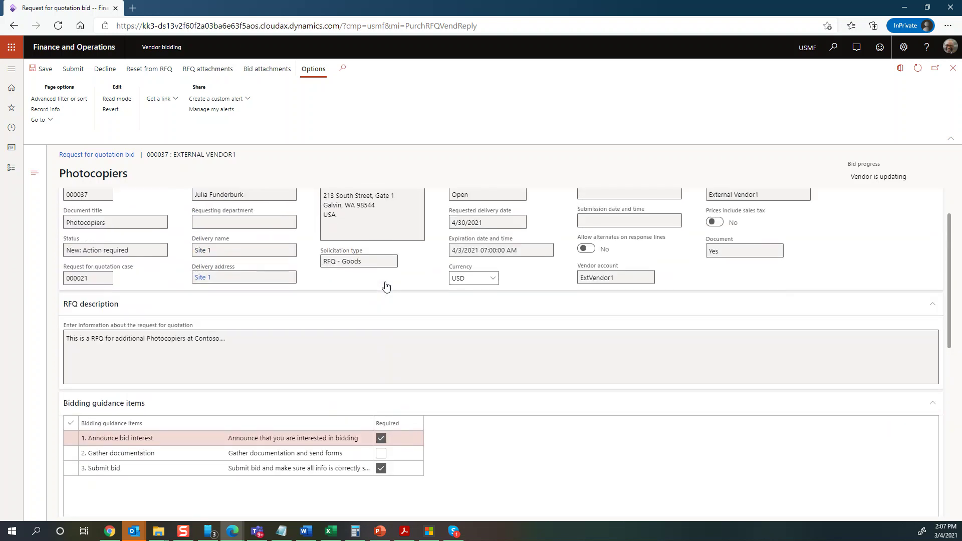
pyautogui.scroll(-6, 386, 286)
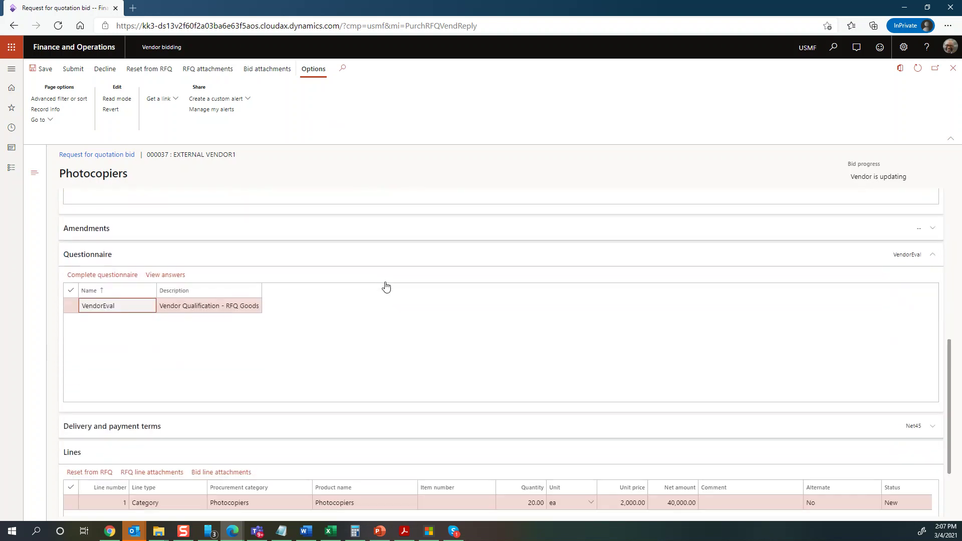
pyautogui.scroll(-1, 386, 287)
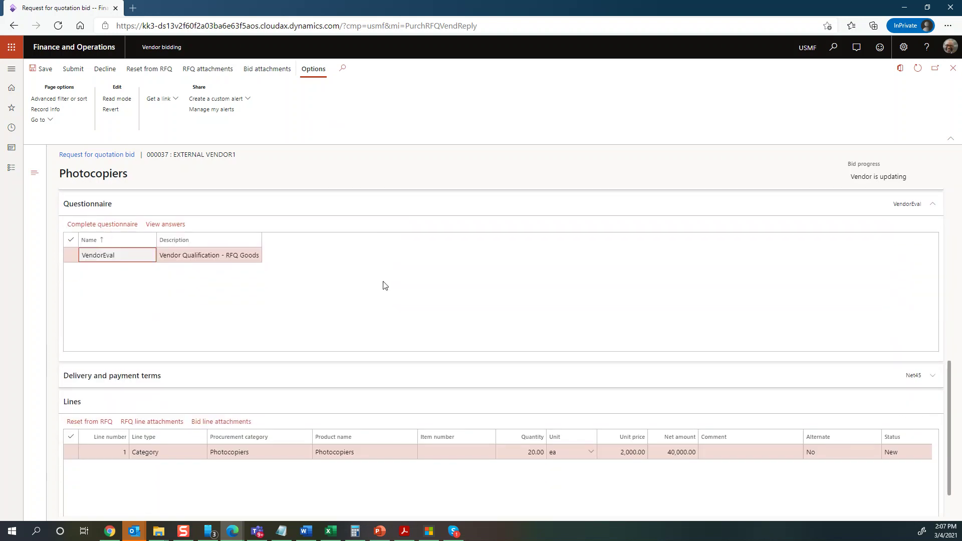
pyautogui.scroll(2, 379, 288)
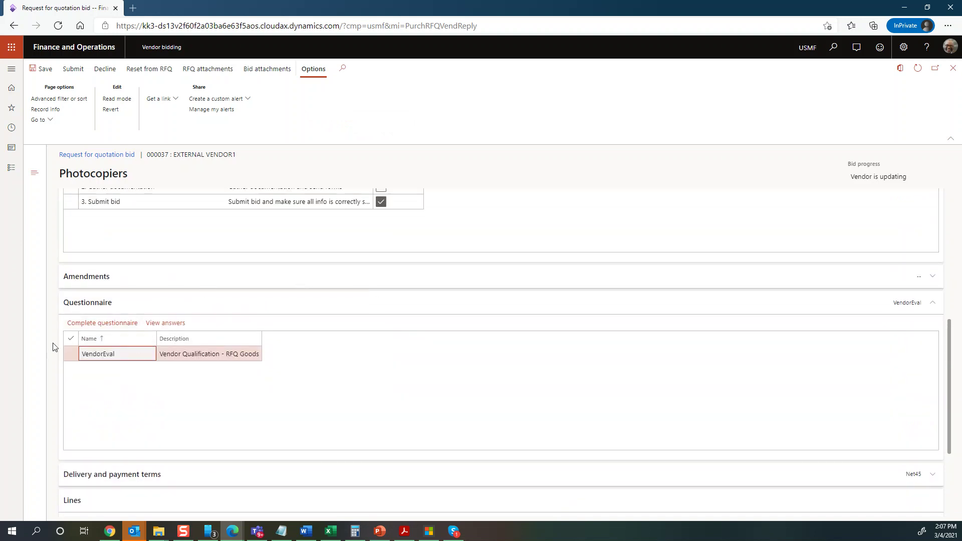
# Step: Complete the VendorEval questionnaire with product origin USA, maintenance certification yes and products provided before Yes, and end it
pyautogui.click(129, 328)
pyautogui.click(101, 326)
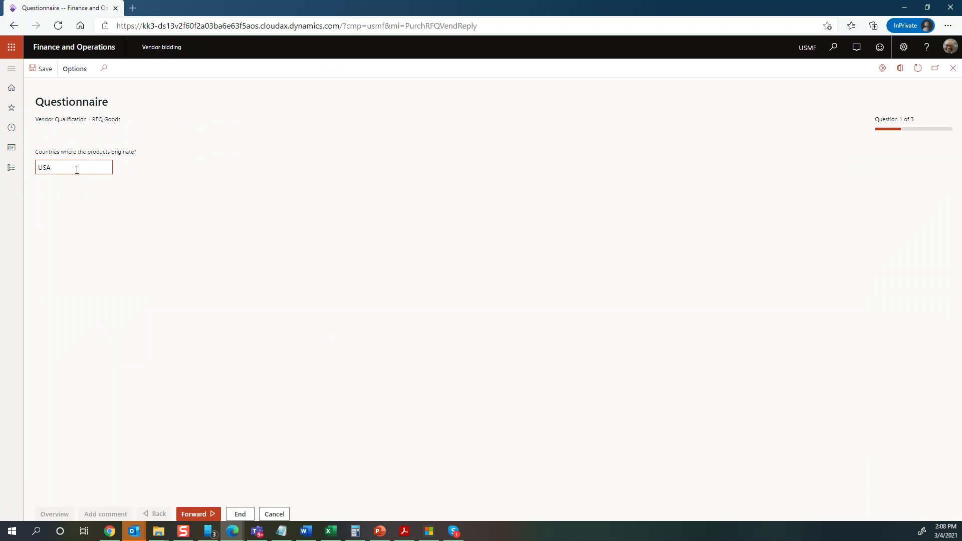
pyautogui.click(196, 513)
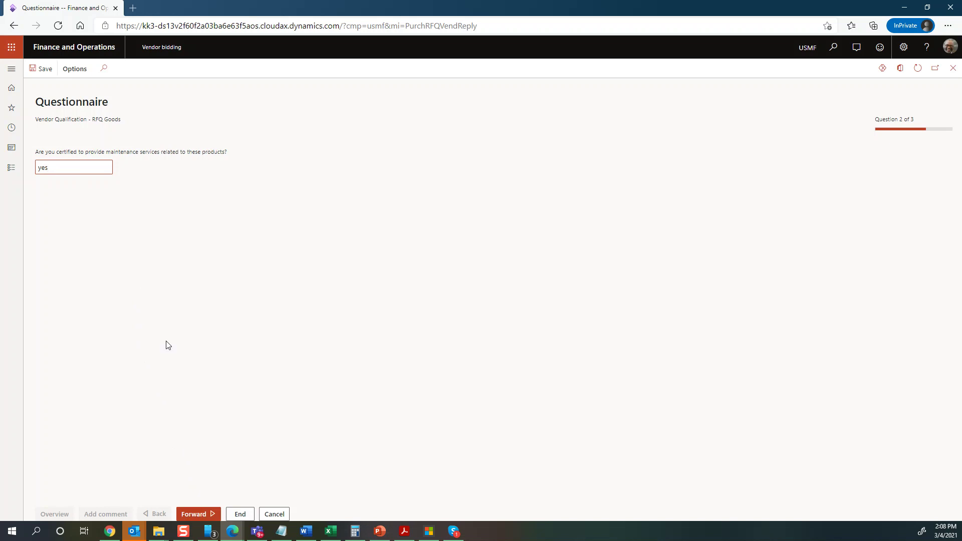
pyautogui.click(200, 513)
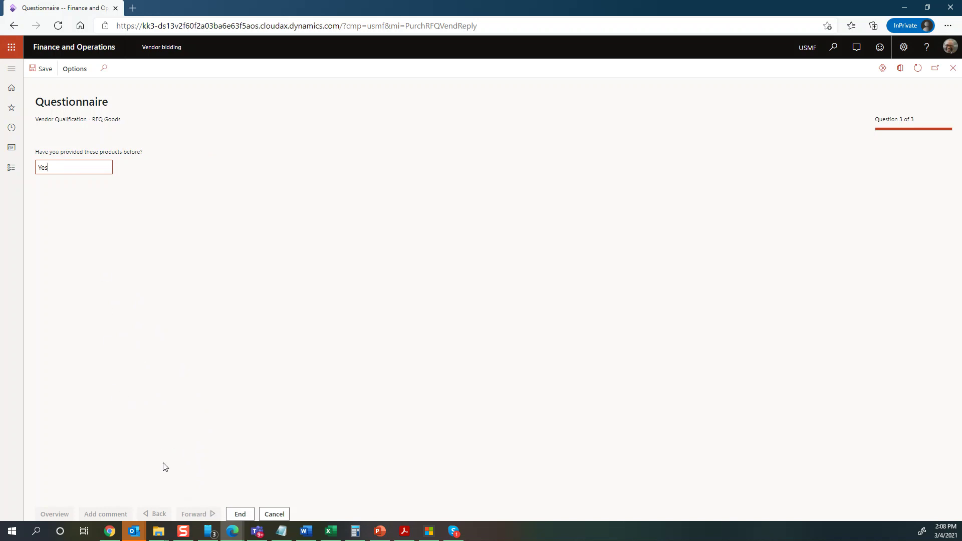
pyautogui.click(240, 514)
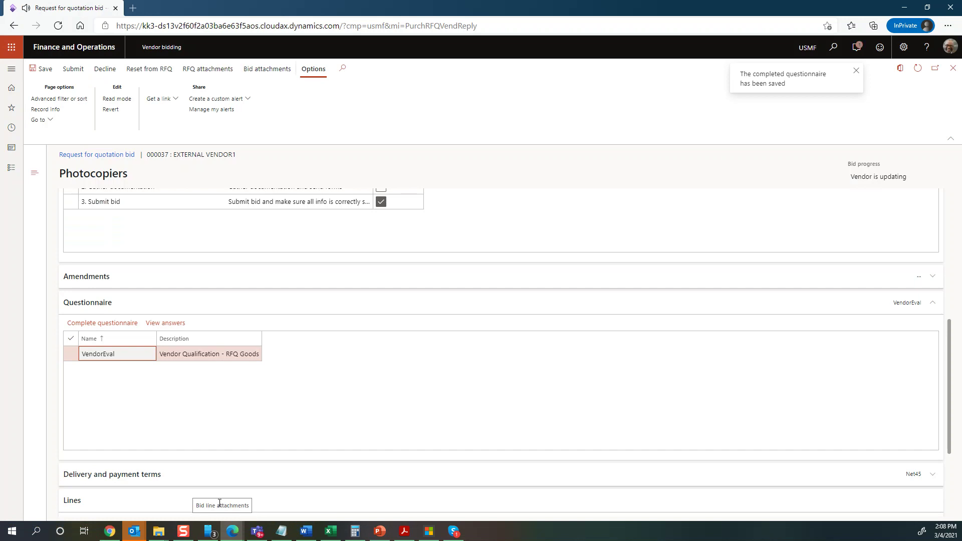
# Step: View the answers given on the vendor questionnaire, return to the bid and look over its general information
pyautogui.click(170, 325)
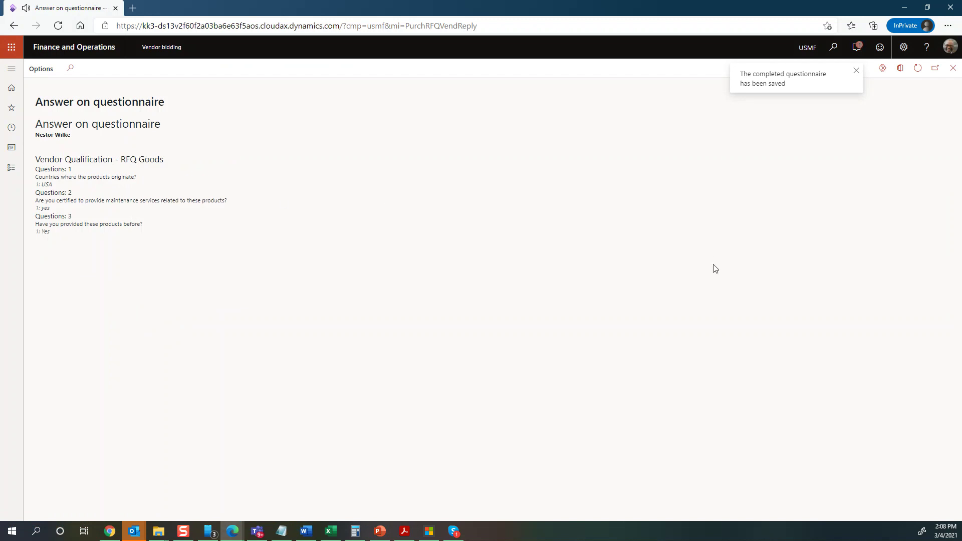
pyautogui.click(953, 69)
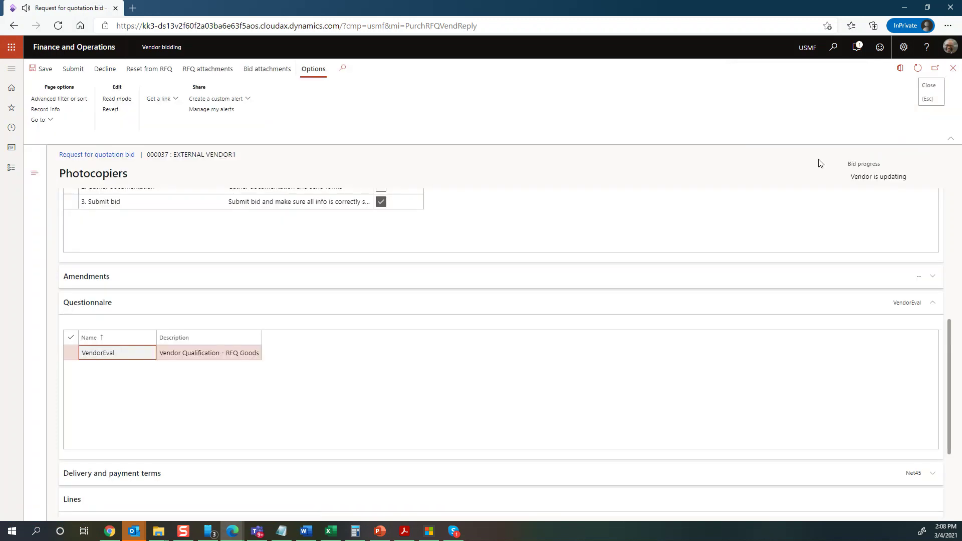
pyautogui.scroll(3, 562, 239)
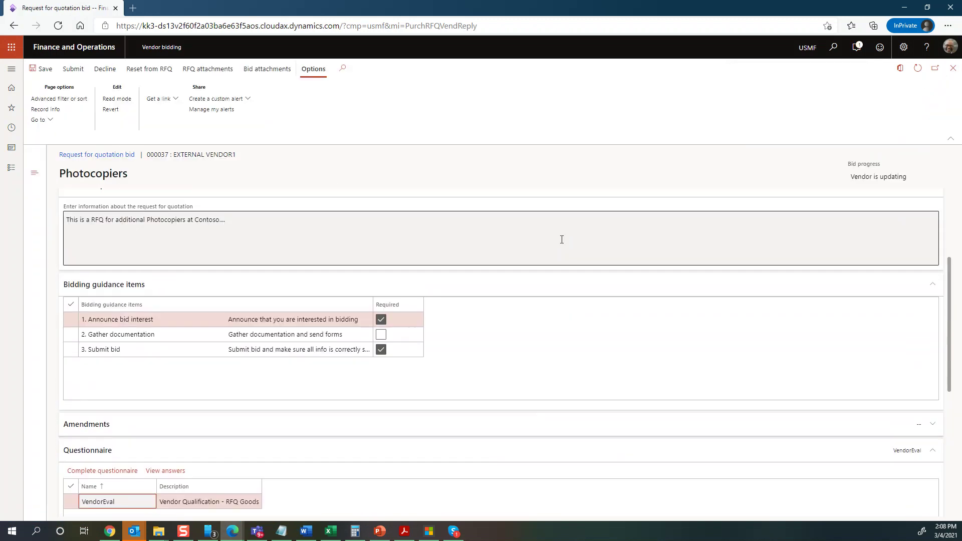
pyautogui.scroll(3, 562, 239)
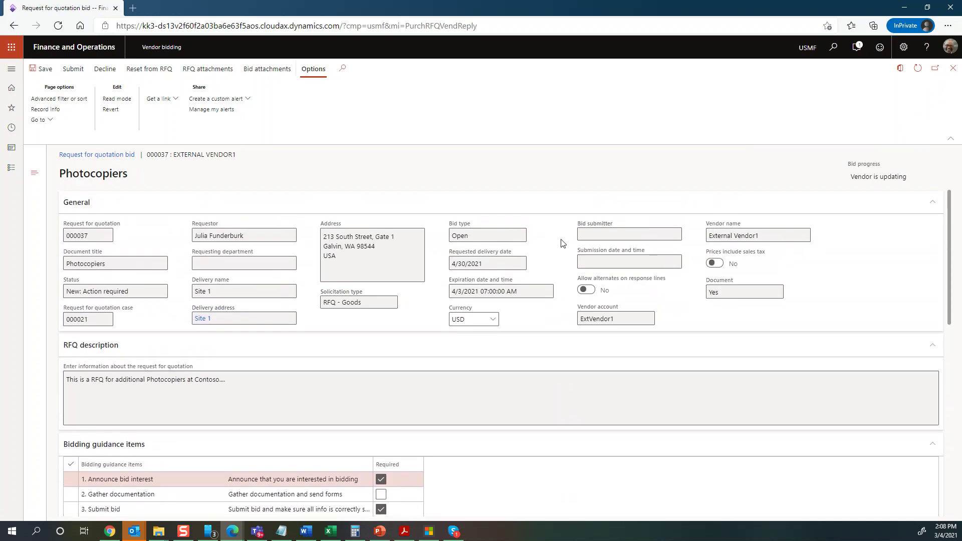
# Step: Check the quantity, unit price and net amount on the Photocopiers bid line and save the bid
pyautogui.scroll(-10, 561, 243)
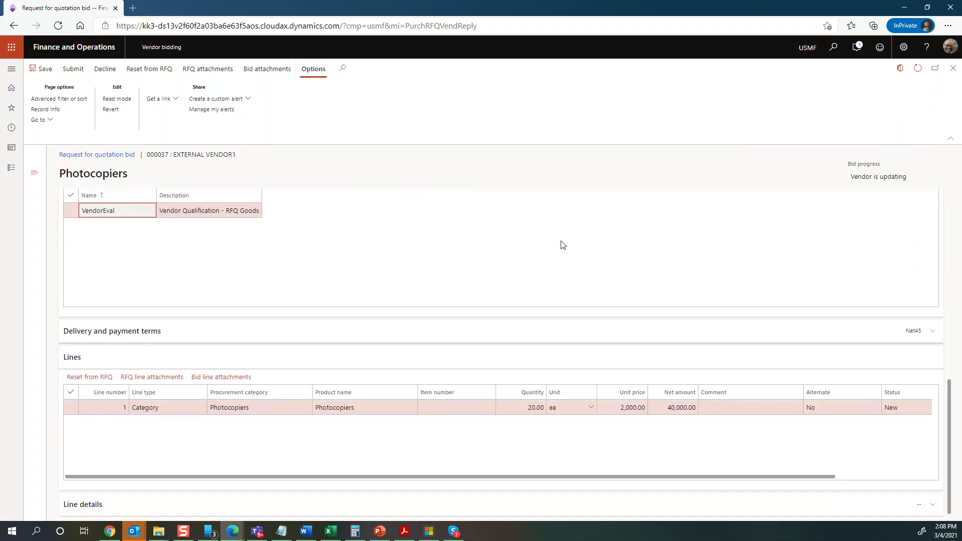
pyautogui.moveTo(422, 478); pyautogui.dragTo(572, 480)
pyautogui.click(559, 407)
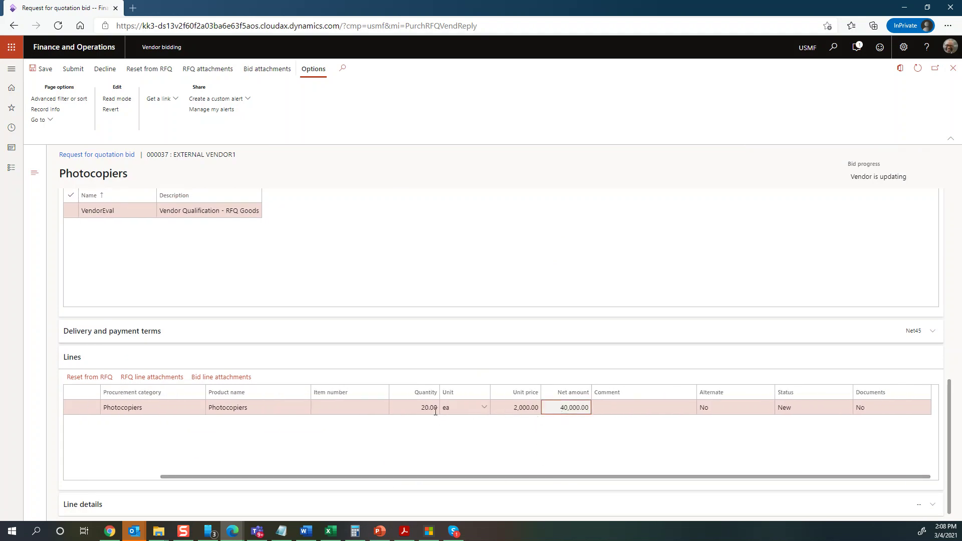
pyautogui.click(510, 409)
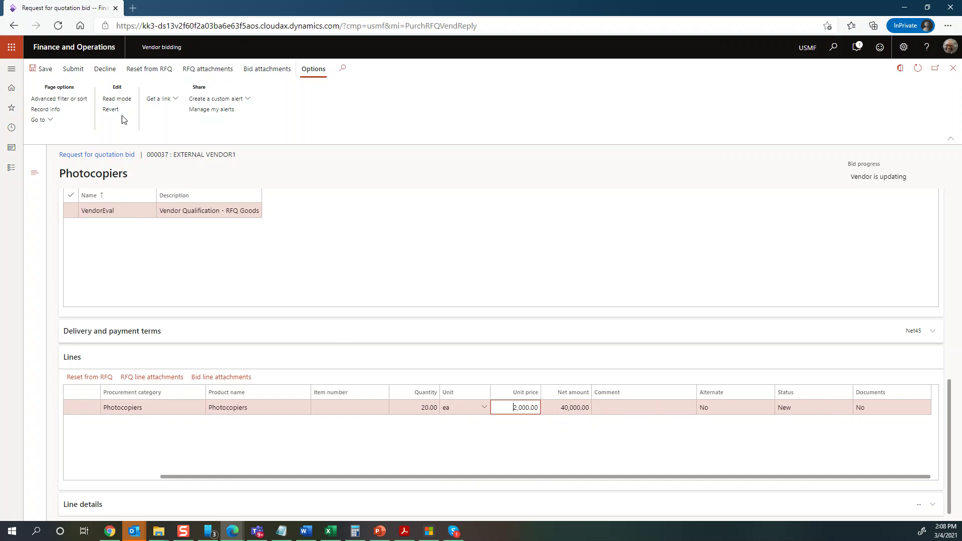
pyautogui.click(44, 70)
pyautogui.moveTo(409, 478); pyautogui.dragTo(195, 448)
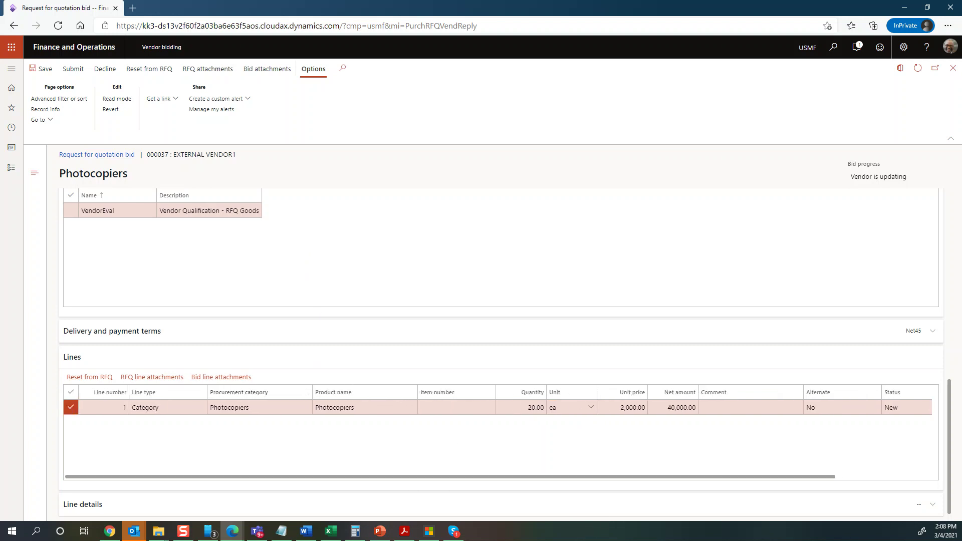
pyautogui.click(183, 531)
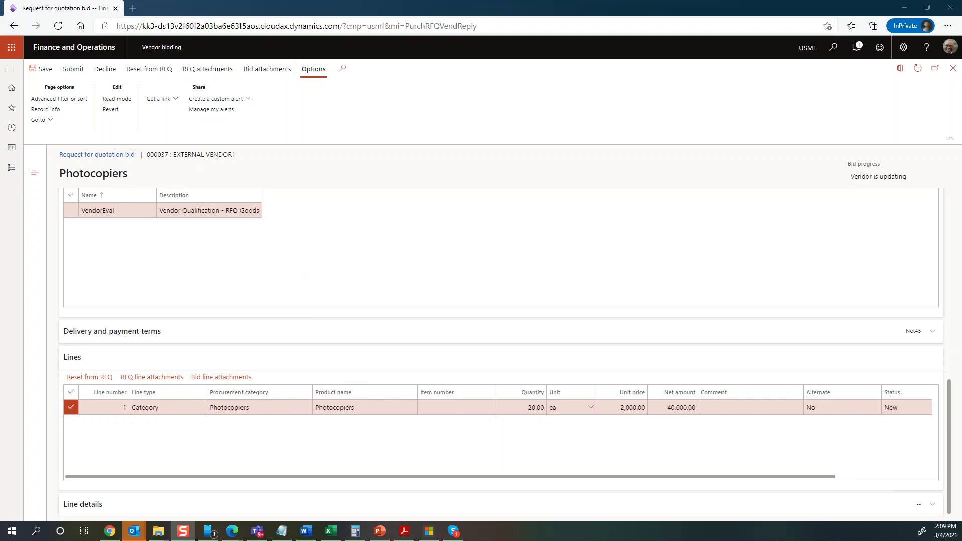
# Step: Set the unit price of the Photocopiers bid line to 2,200.00 and recalculate its net amount
pyautogui.moveTo(228, 479); pyautogui.dragTo(324, 480)
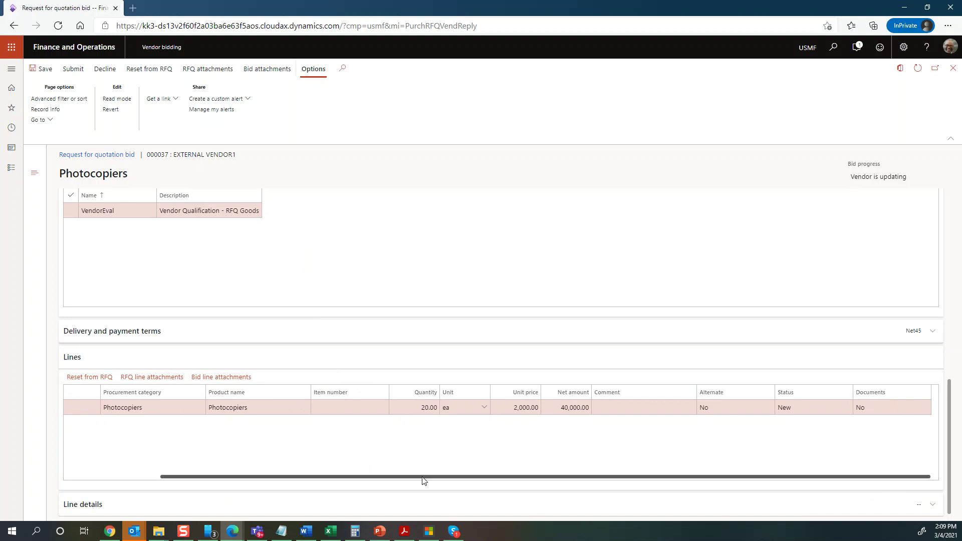
pyautogui.click(514, 407)
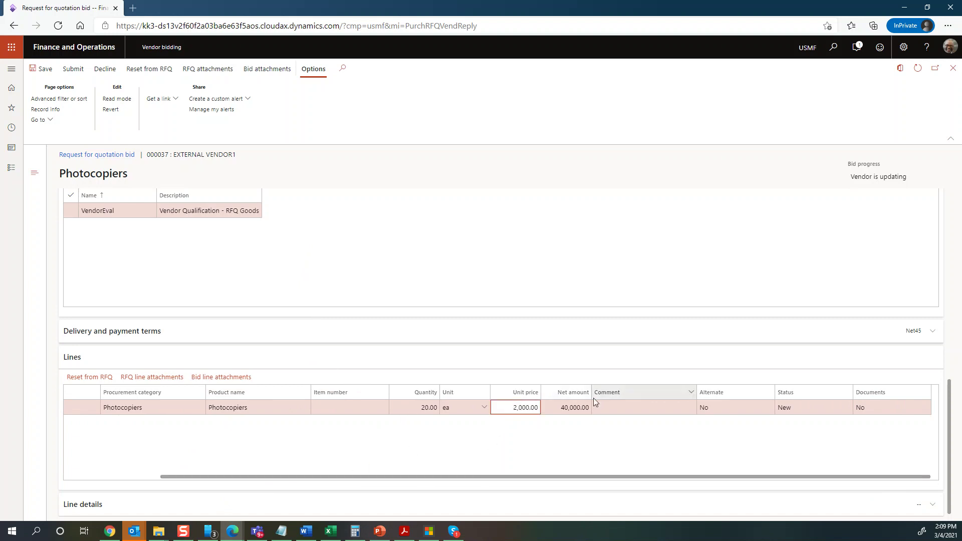
pyautogui.press('Delete')
pyautogui.write('2')
pyautogui.press('Tab')
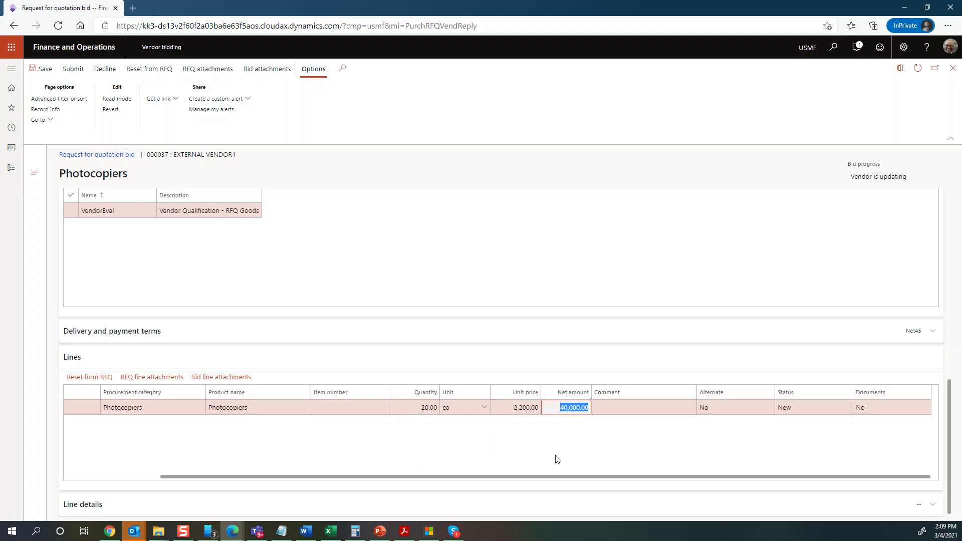
pyautogui.press('Tab')
pyautogui.press('Tab')
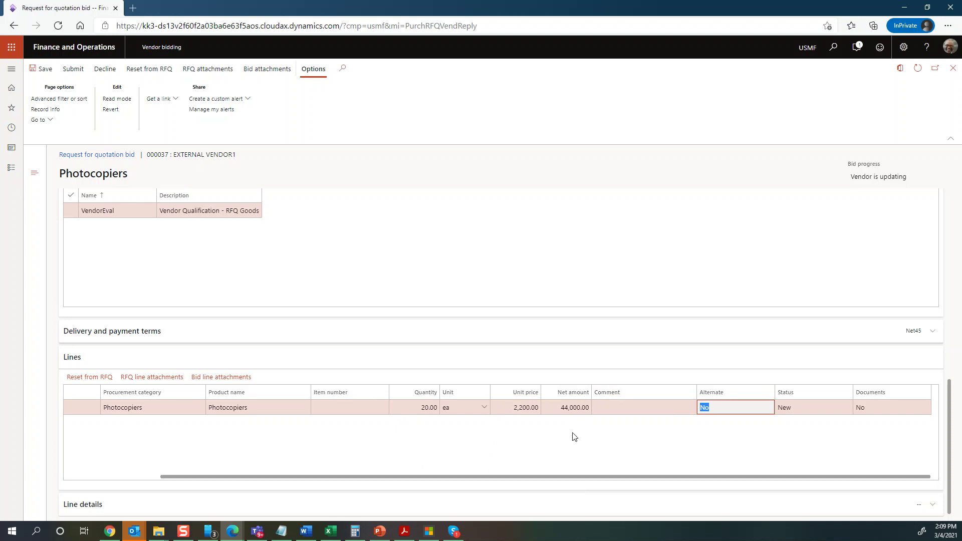
# Step: Expand the Photocopiers line details and set the reply delivery date to 4/20/2021
pyautogui.scroll(4, 693, 359)
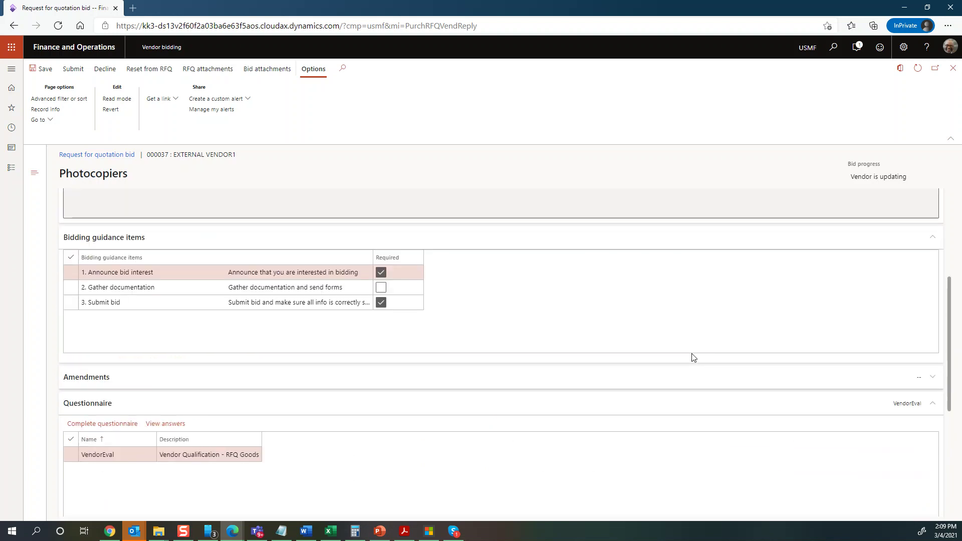
pyautogui.scroll(-4, 692, 358)
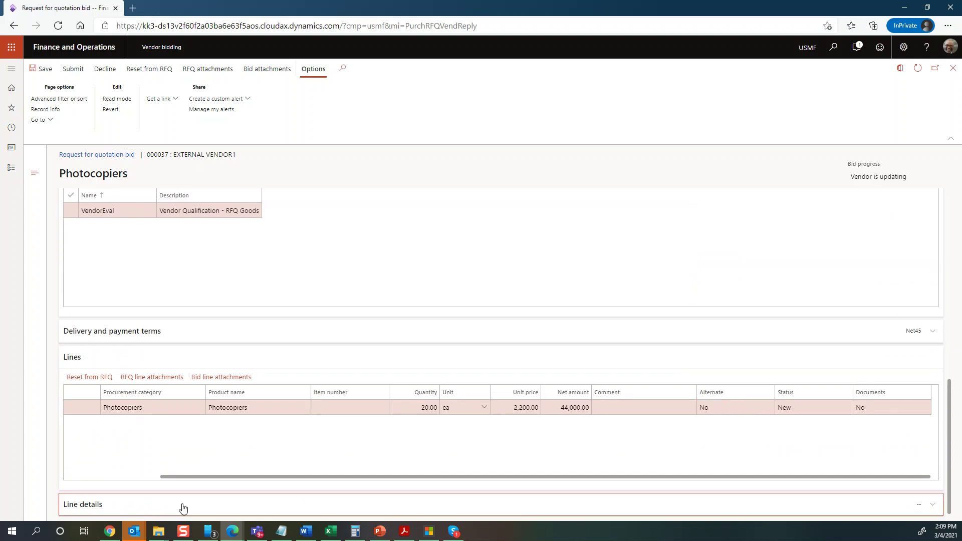
pyautogui.click(307, 504)
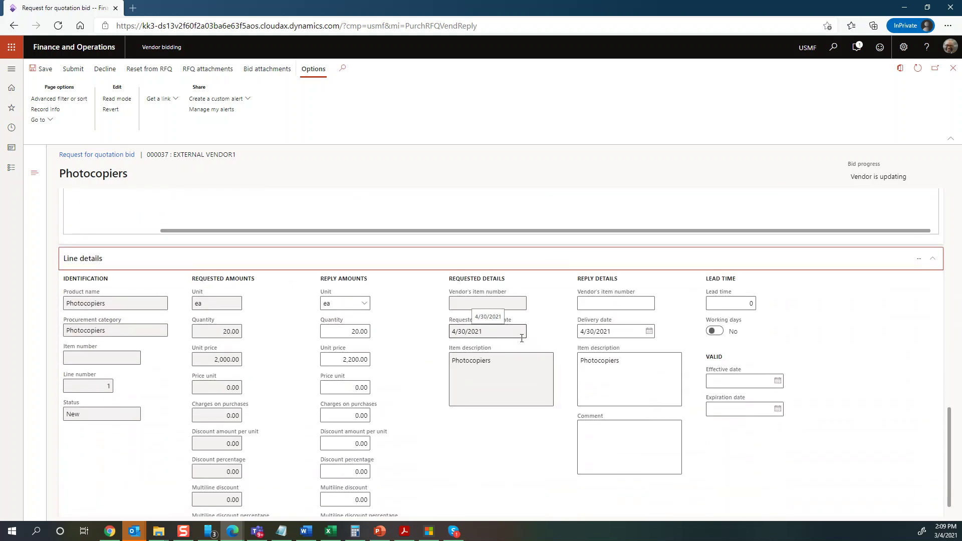
pyautogui.click(648, 332)
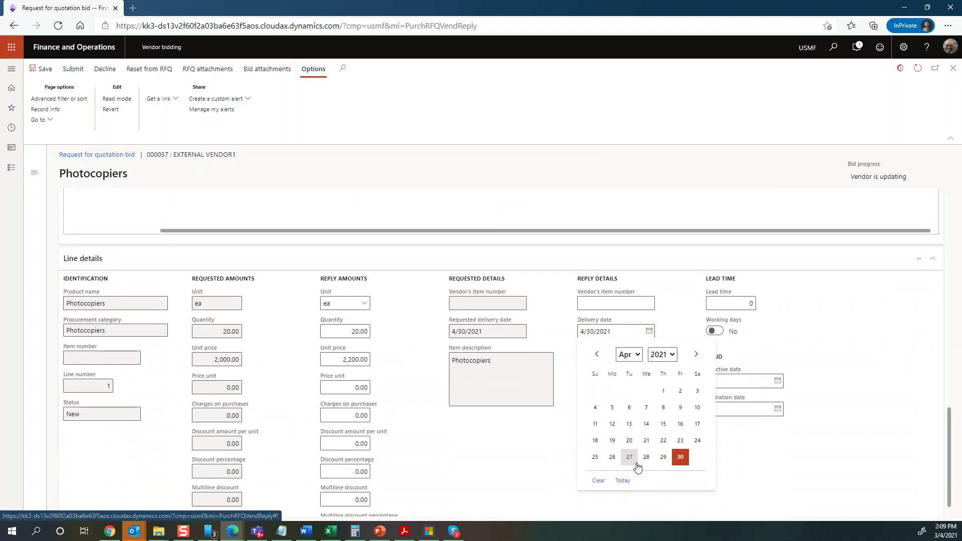
pyautogui.click(630, 441)
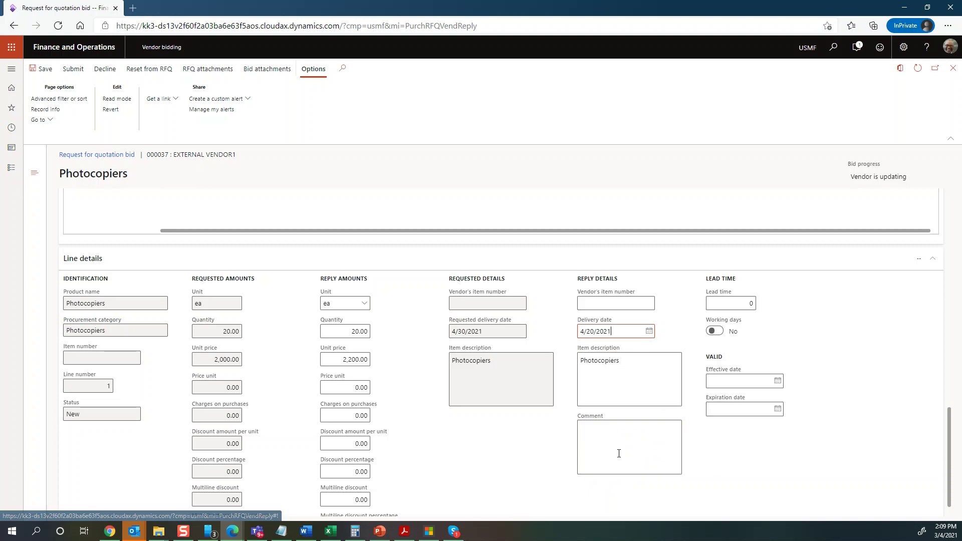
# Step: Examine the line's alternate setting and where attachments can be added to the bid header and the bid line
pyautogui.scroll(8, 717, 449)
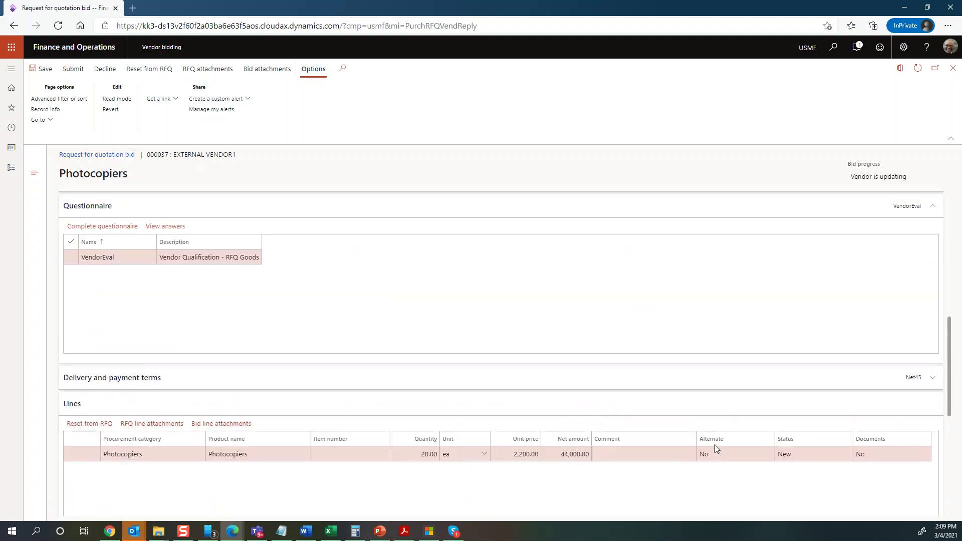
pyautogui.scroll(-8, 359, 401)
pyautogui.scroll(7, 360, 401)
pyautogui.scroll(10, 359, 400)
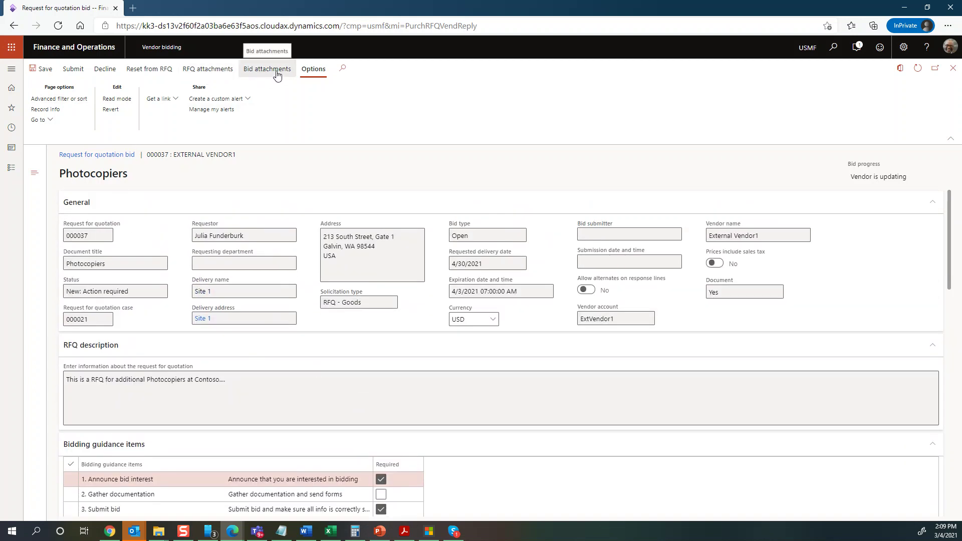
pyautogui.scroll(-5, 297, 291)
pyautogui.scroll(-6, 297, 291)
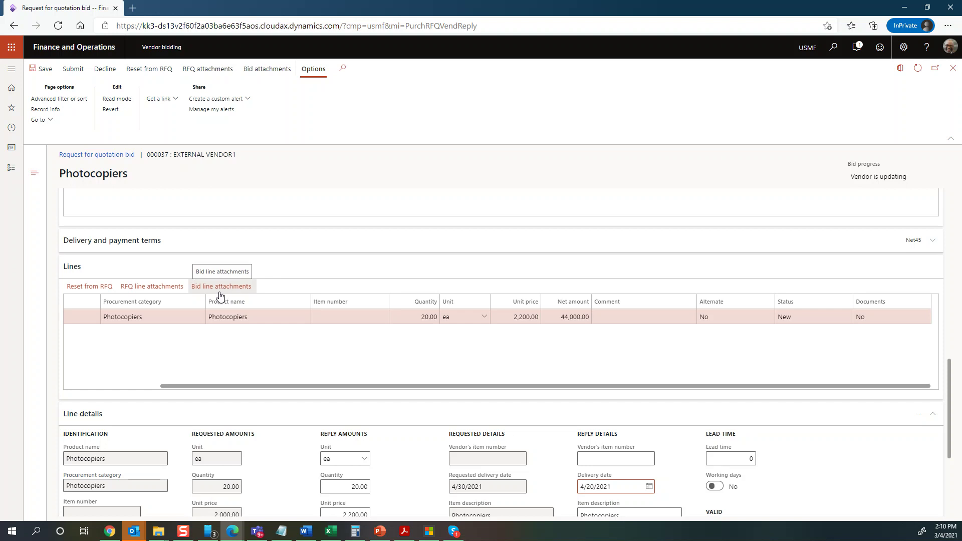
pyautogui.hscroll(-2, 230, 346)
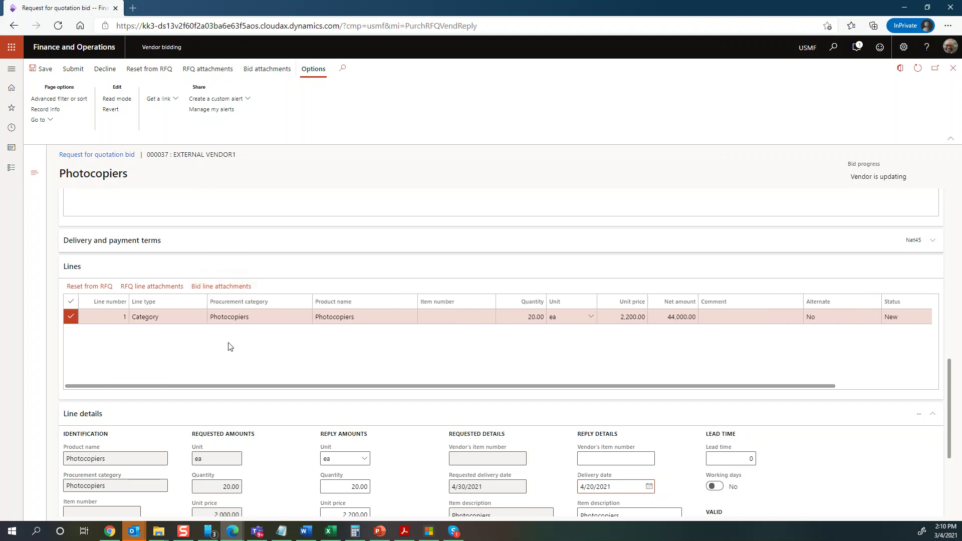
# Step: Submit the Photocopiers bid and confirm the submission
pyautogui.scroll(10, 501, 221)
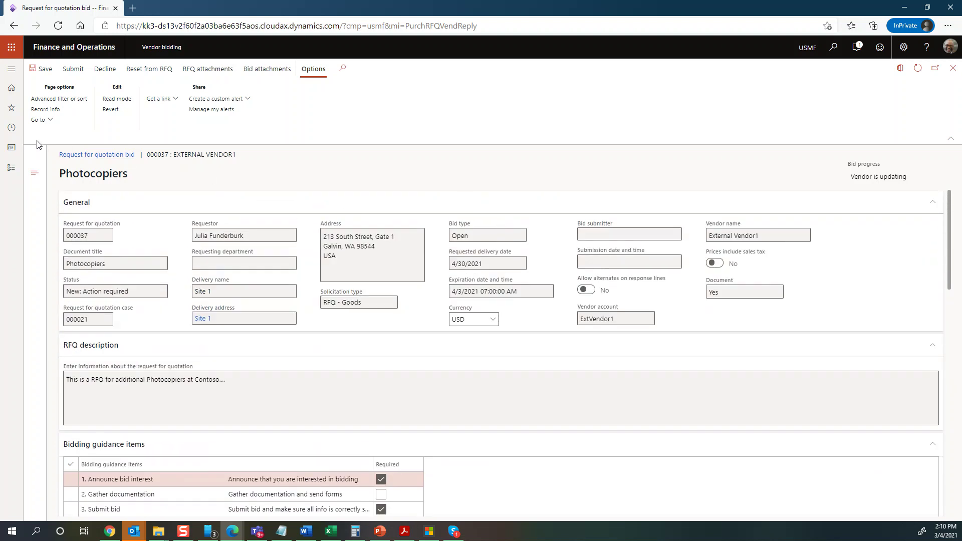
pyautogui.click(74, 71)
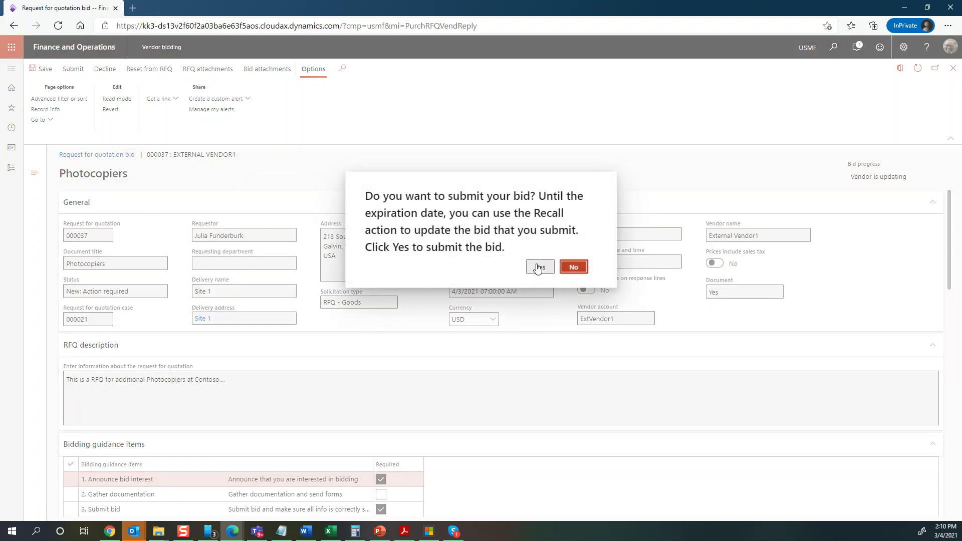
pyautogui.click(541, 267)
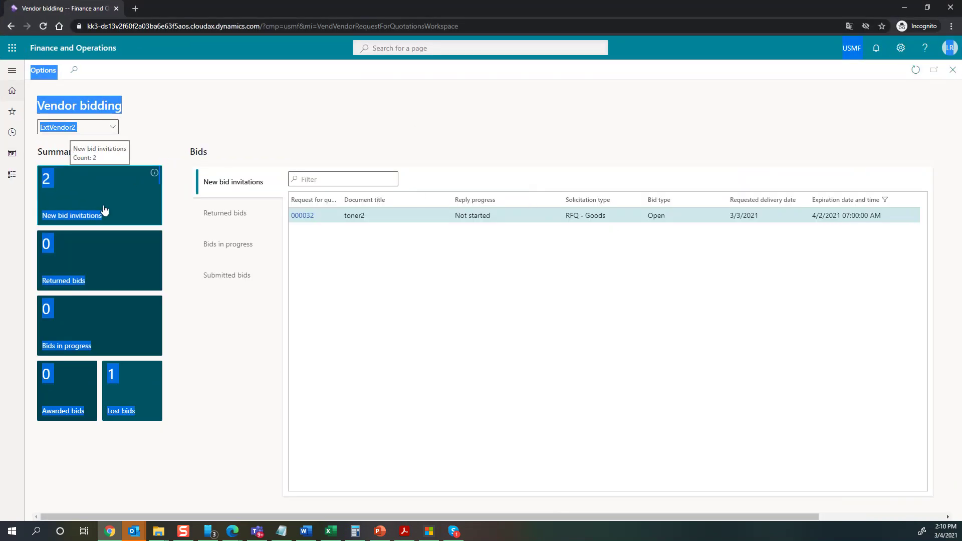
# Step: Refresh the vendor bidding workspace and open the bid for the new Photocopiers invitation to External Vendor2
pyautogui.click(104, 210)
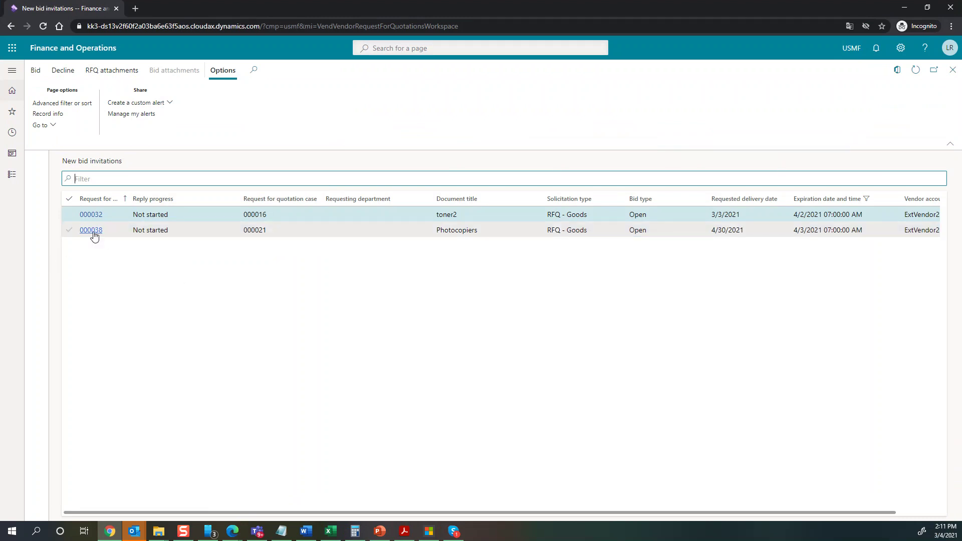
pyautogui.click(953, 70)
pyautogui.click(916, 71)
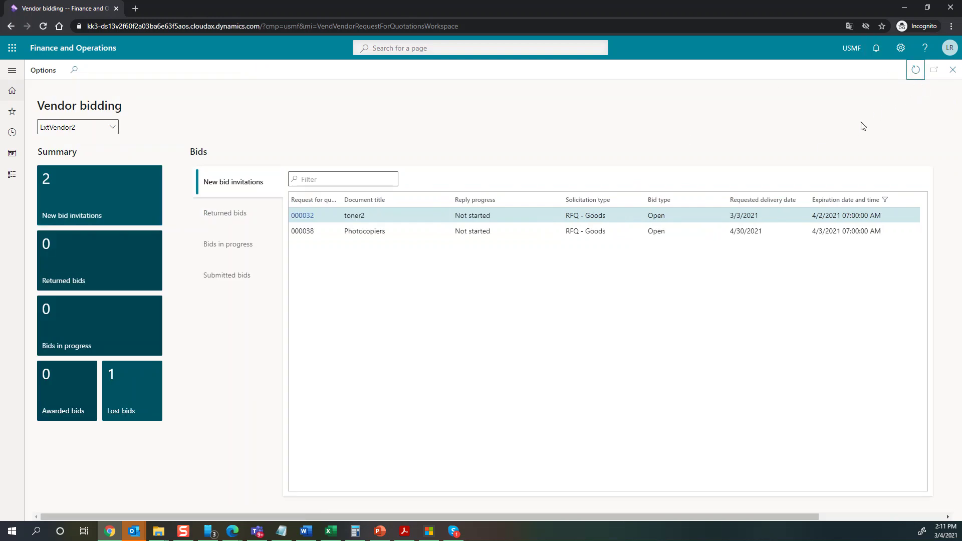
pyautogui.click(307, 232)
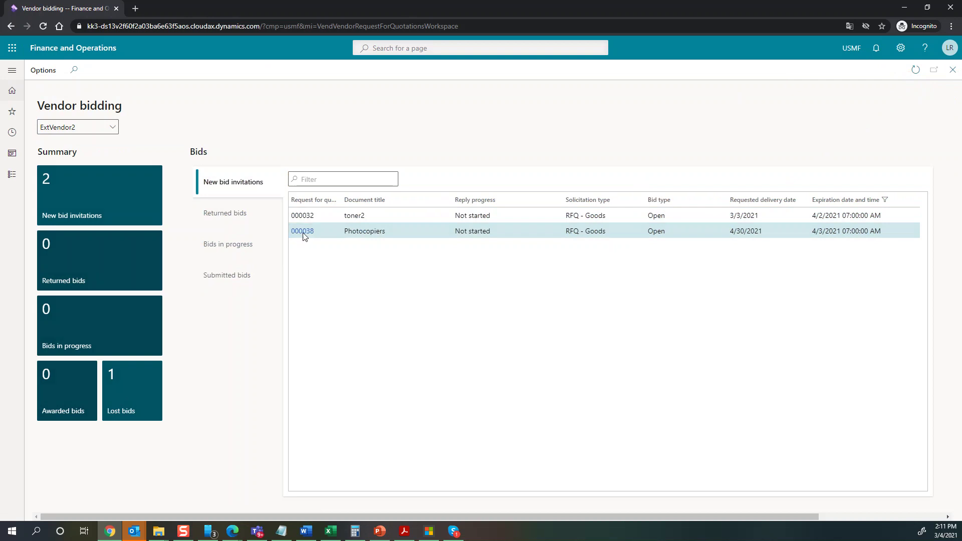
pyautogui.click(303, 231)
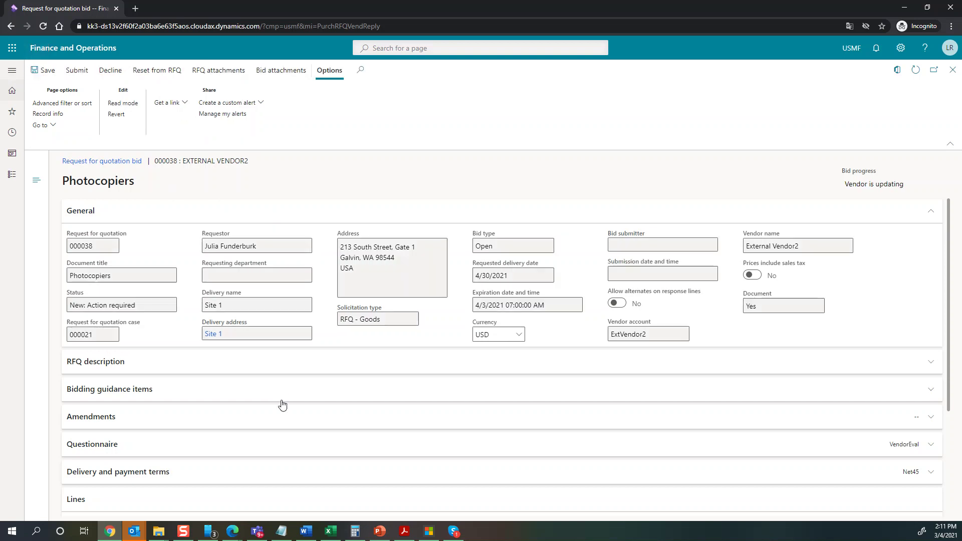
# Step: Complete the VendorEval questionnaire on the Photocopiers bid, answering USA for the products' country of origin
pyautogui.scroll(-2, 283, 405)
pyautogui.click(236, 345)
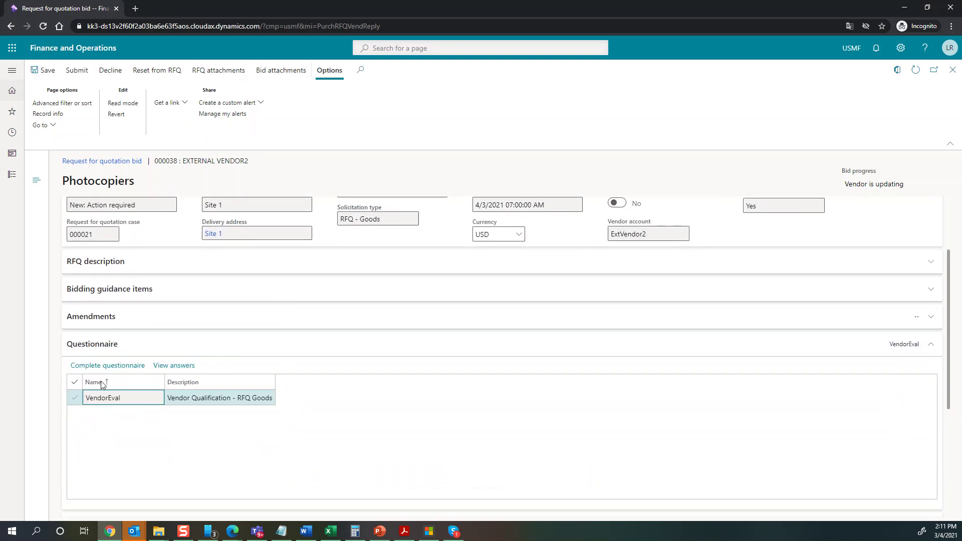
pyautogui.click(104, 366)
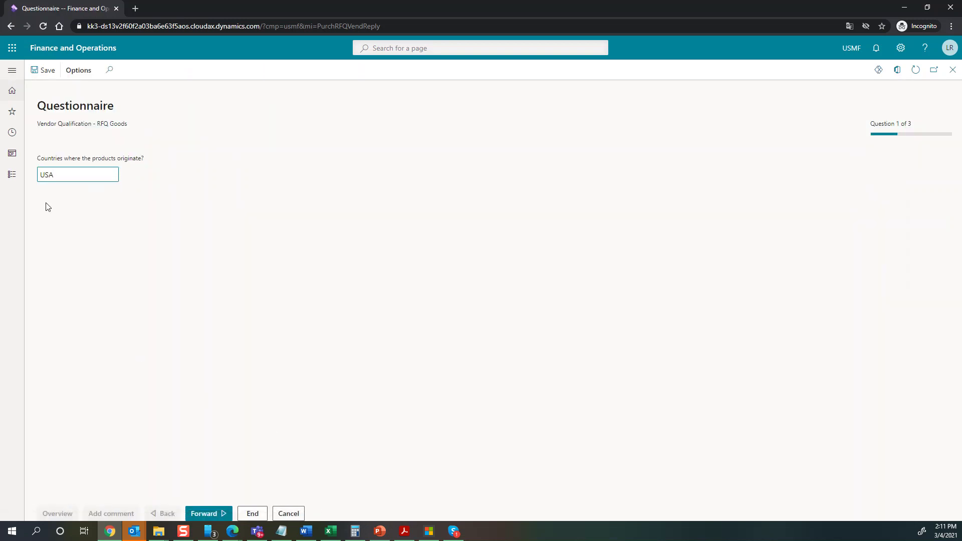
pyautogui.click(206, 514)
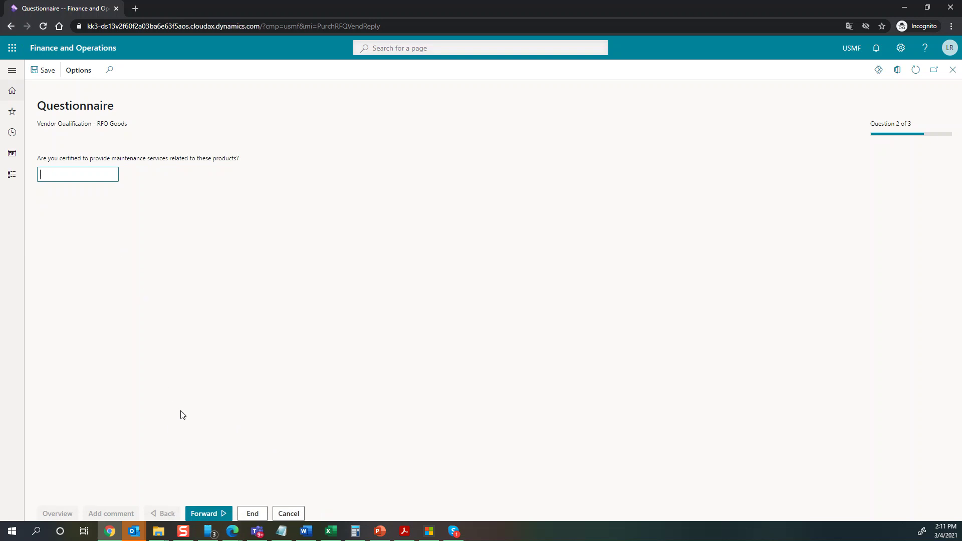
pyautogui.click(204, 516)
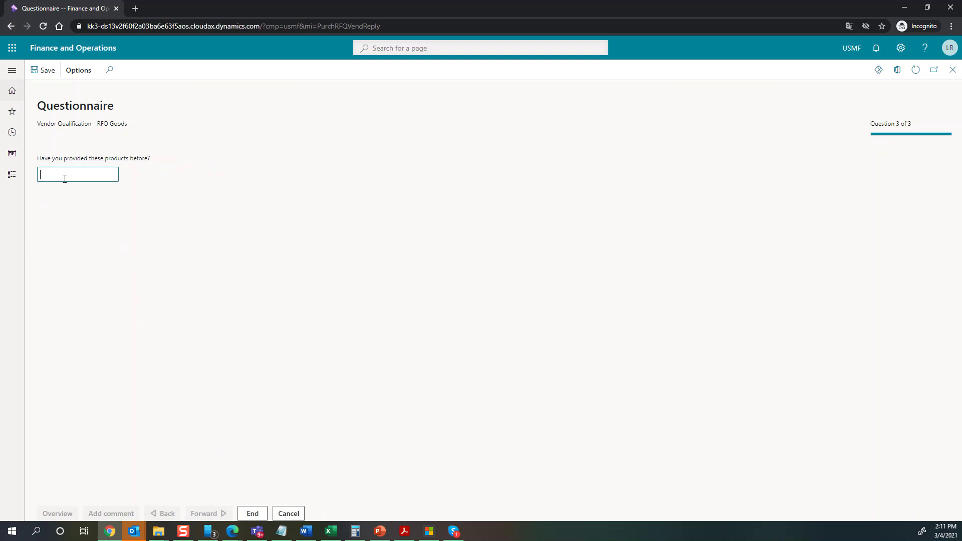
pyautogui.click(252, 514)
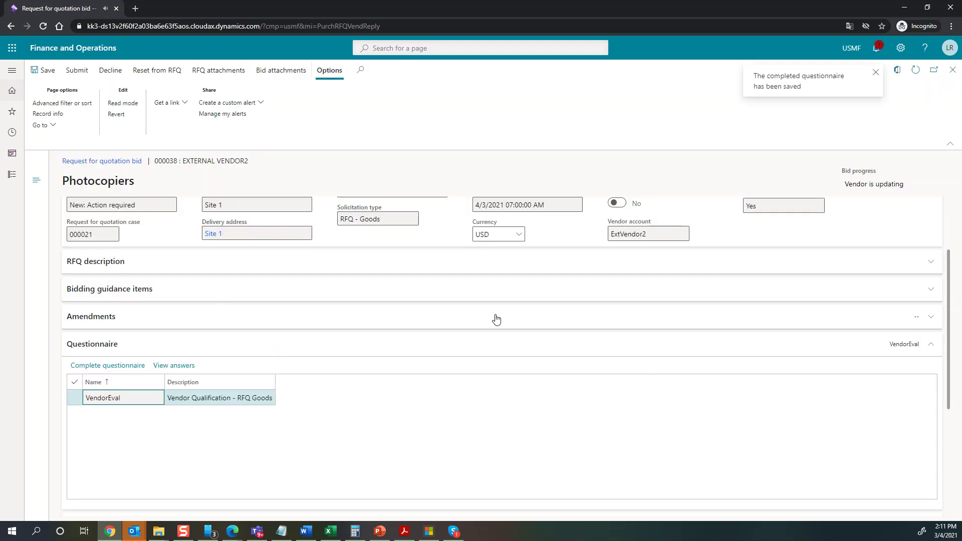
# Step: Review the Photocopiers bid header and line, submit External Vendor2's bid and confirm the submission
pyautogui.scroll(2, 318, 284)
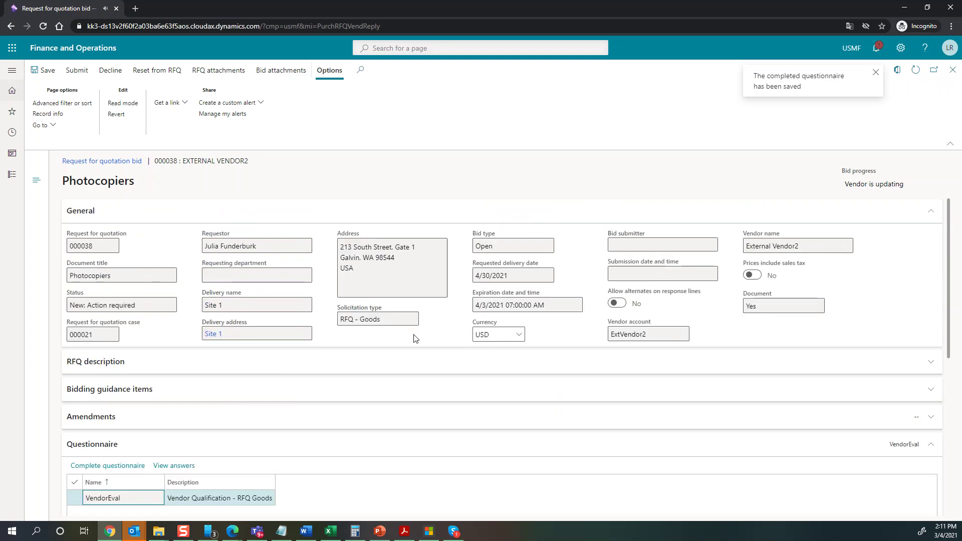
pyautogui.scroll(-5, 300, 301)
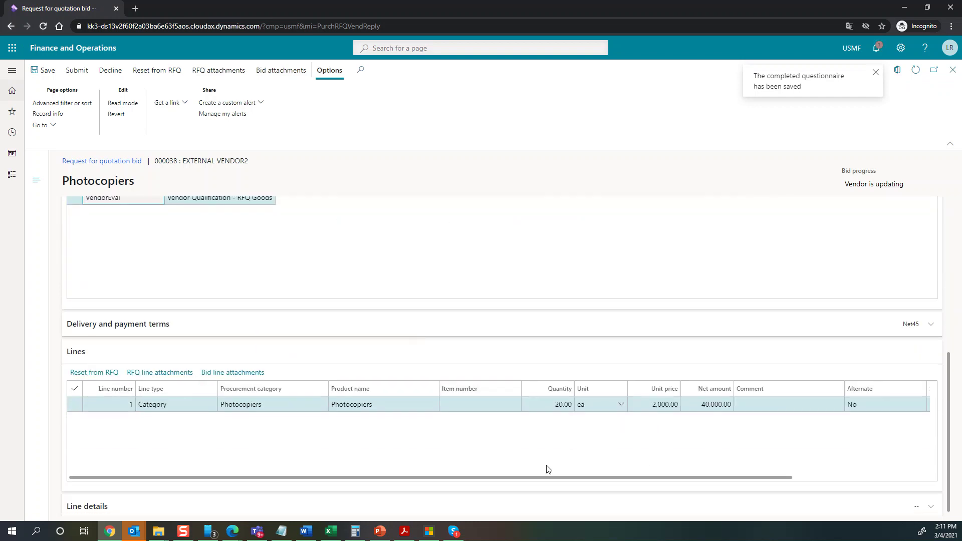
pyautogui.scroll(5, 142, 322)
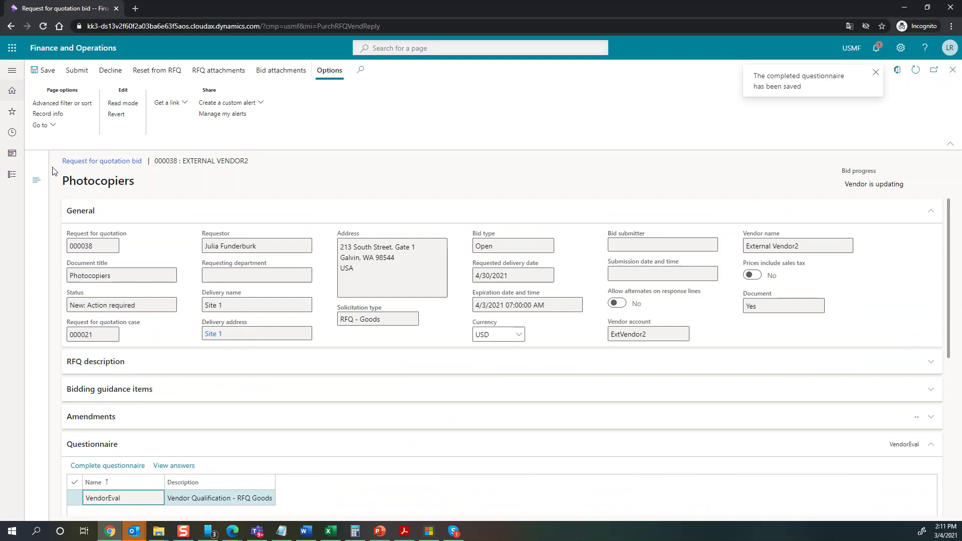
pyautogui.click(75, 70)
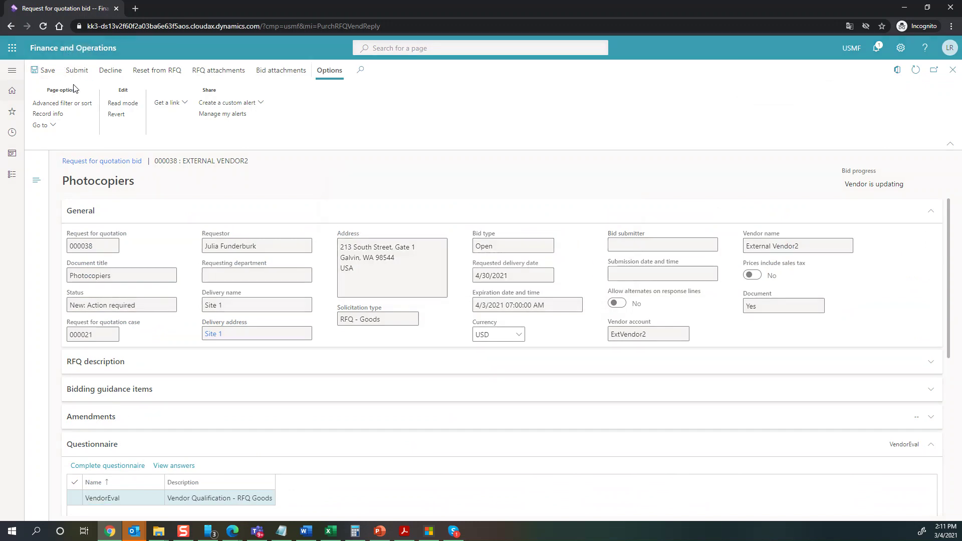
pyautogui.click(543, 269)
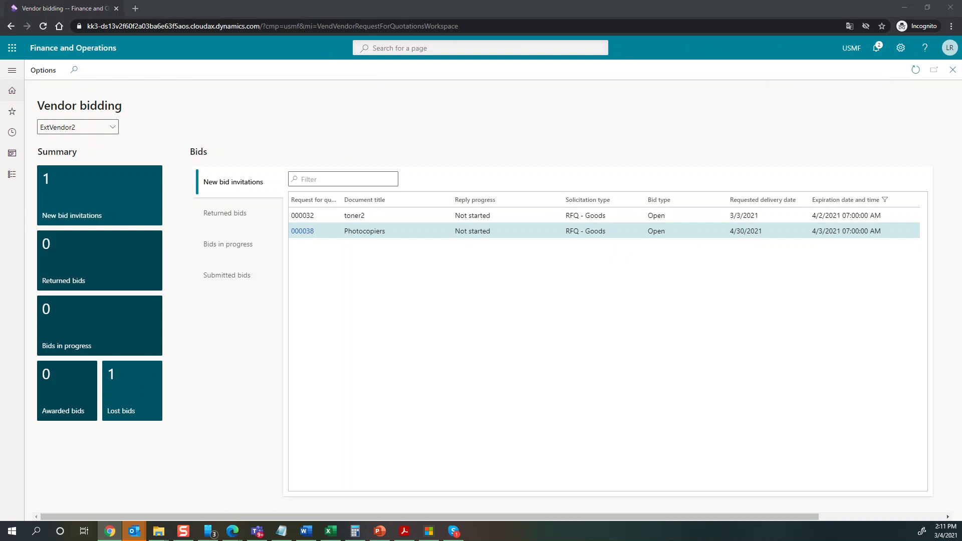
# Step: Switch to the buyer's session in Edge, leave the quotation journals, refresh the Photocopiers RFQ case and open External Vendor1's reply
pyautogui.hotkey('alt', 'Tab')
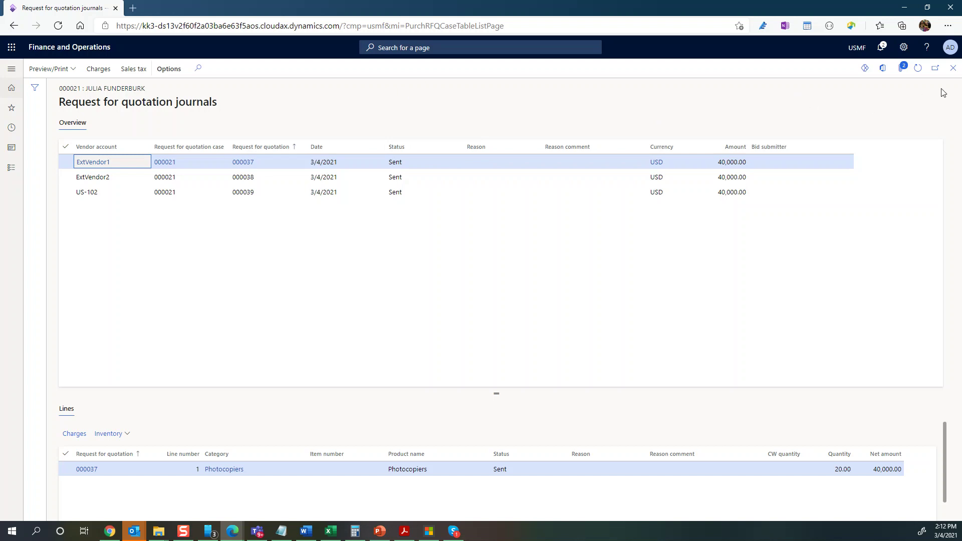
pyautogui.click(952, 68)
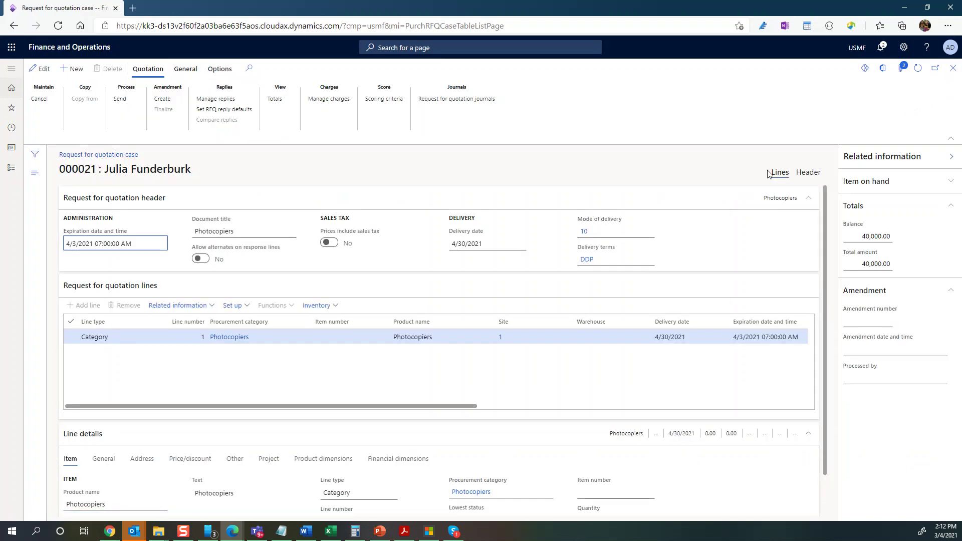
pyautogui.click(917, 68)
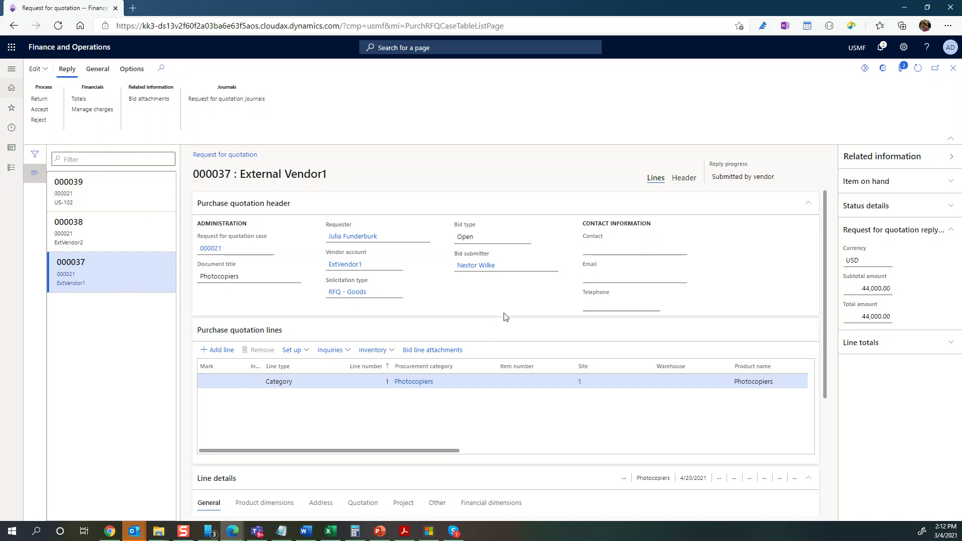
# Step: Compare the delivery date, unit price and net amount on the Photocopiers line between External Vendor1's and External Vendor2's replies
pyautogui.scroll(-2, 591, 296)
pyautogui.hscroll(4, 594, 310)
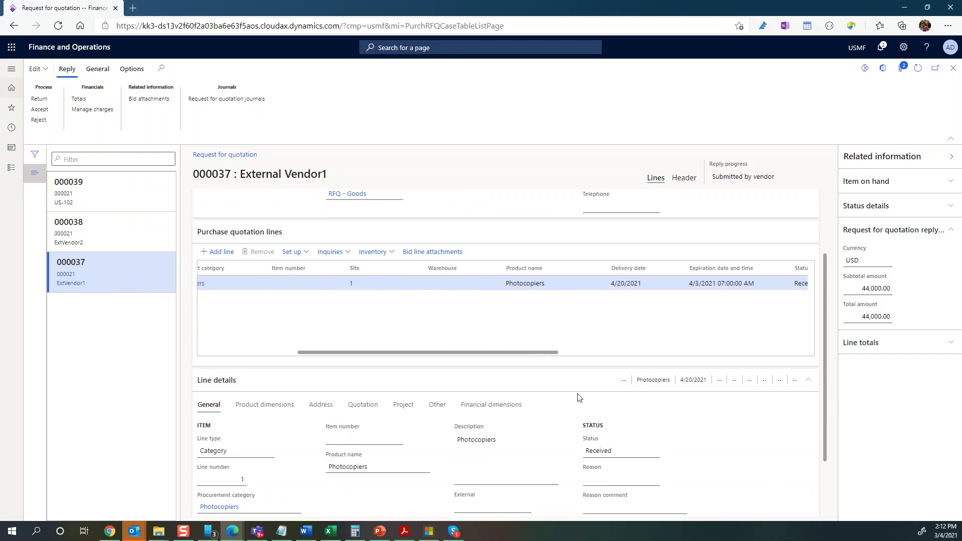
pyautogui.scroll(2, 578, 395)
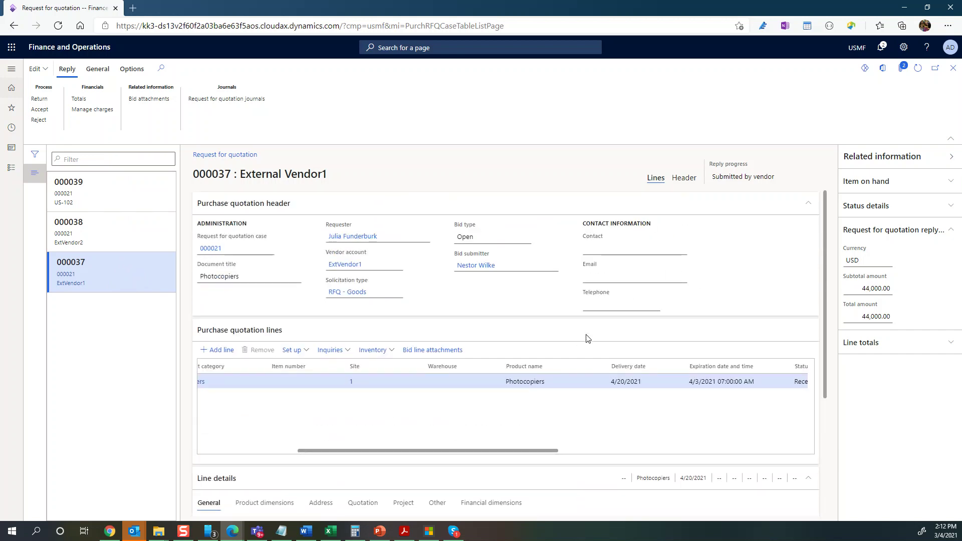
pyautogui.scroll(-3, 584, 344)
pyautogui.scroll(2, 581, 346)
pyautogui.moveTo(515, 419); pyautogui.dragTo(695, 411)
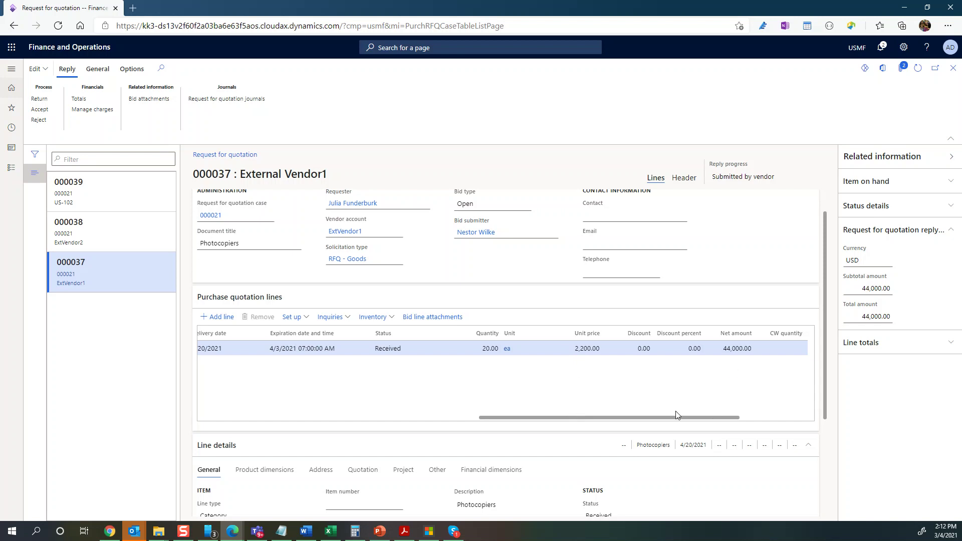
pyautogui.click(124, 236)
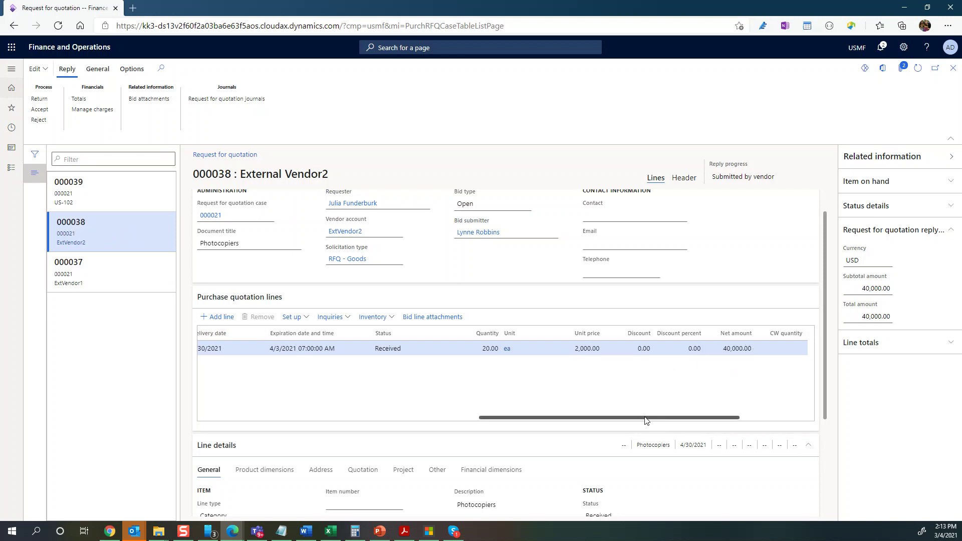
pyautogui.click(133, 279)
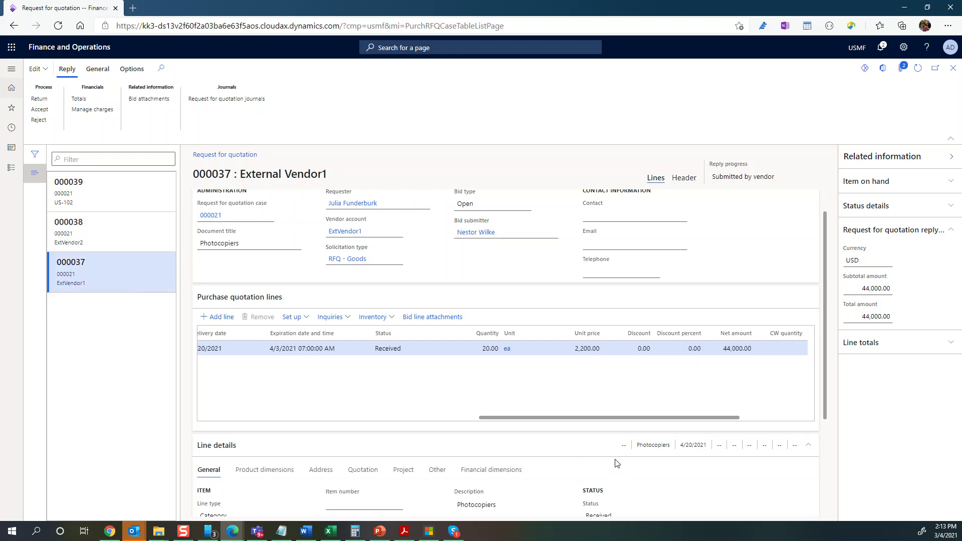
pyautogui.moveTo(588, 423); pyautogui.dragTo(491, 419)
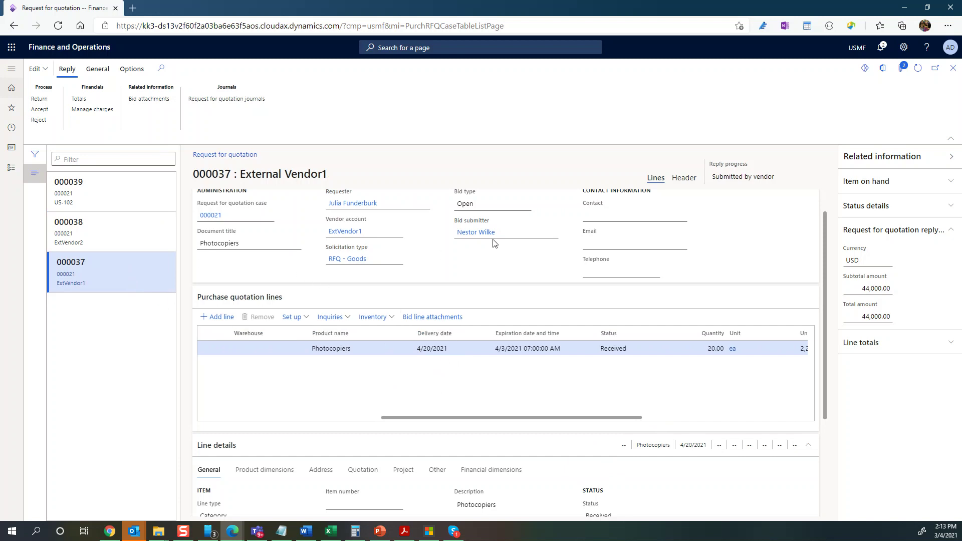
# Step: Make External Vendor1's reply header editable and score its bid 5 for Collaboration and 6 for On time performance
pyautogui.click(683, 180)
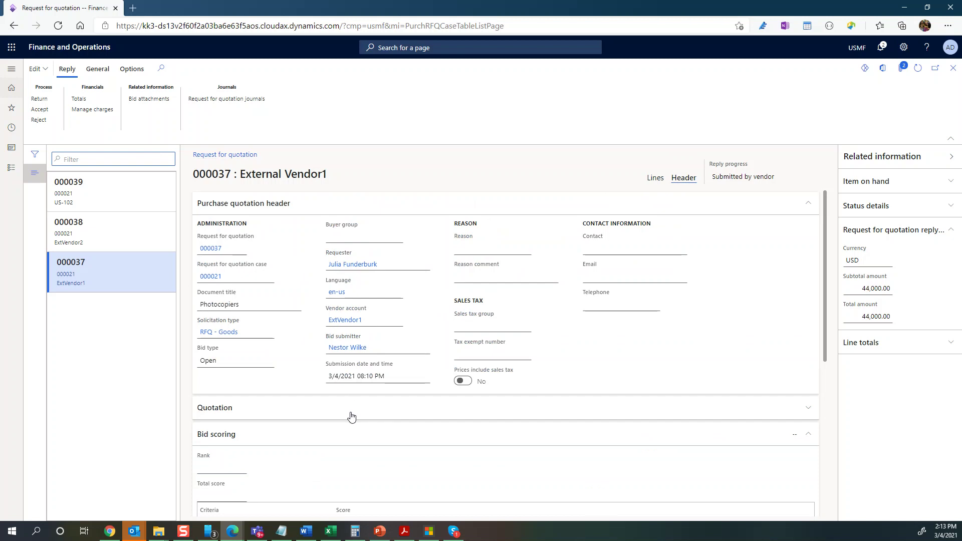
pyautogui.scroll(-3, 350, 419)
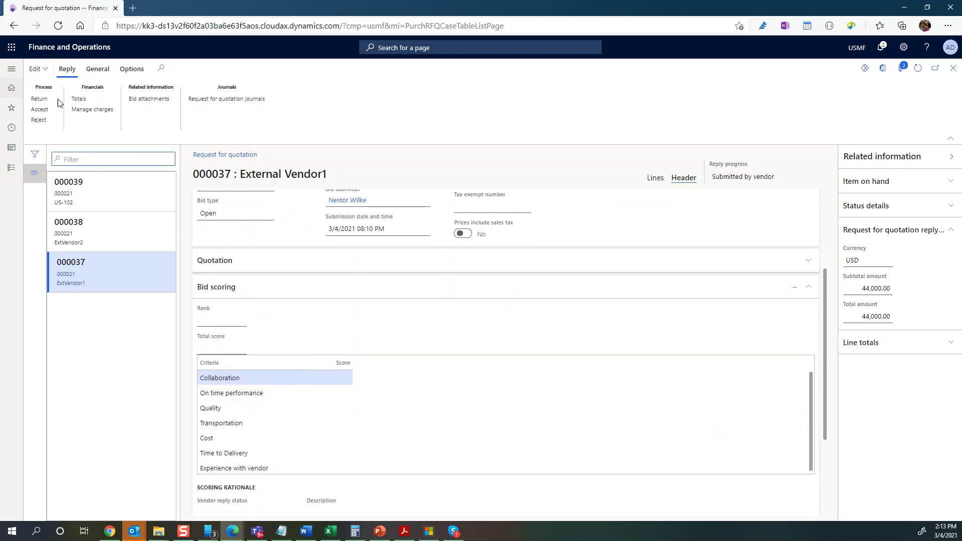
pyautogui.click(39, 69)
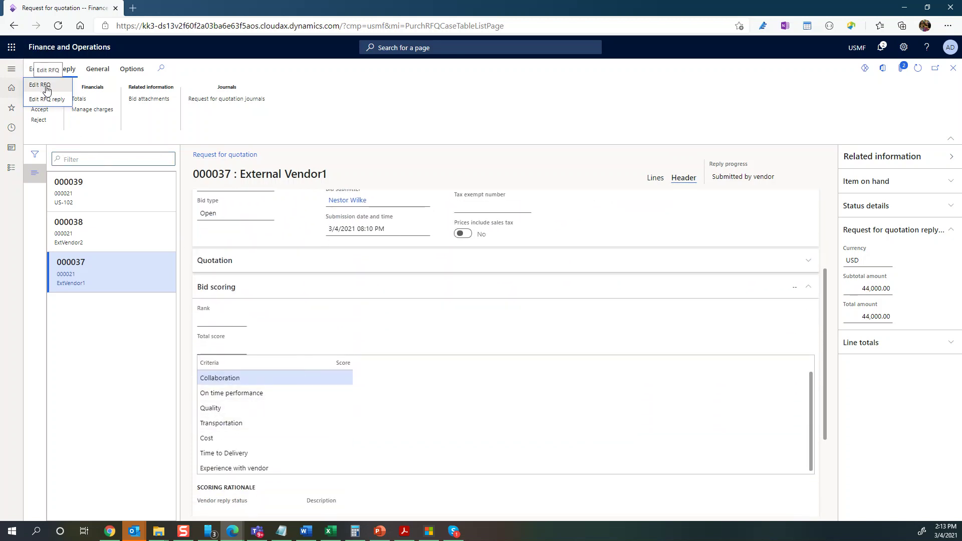
pyautogui.click(47, 90)
pyautogui.click(330, 381)
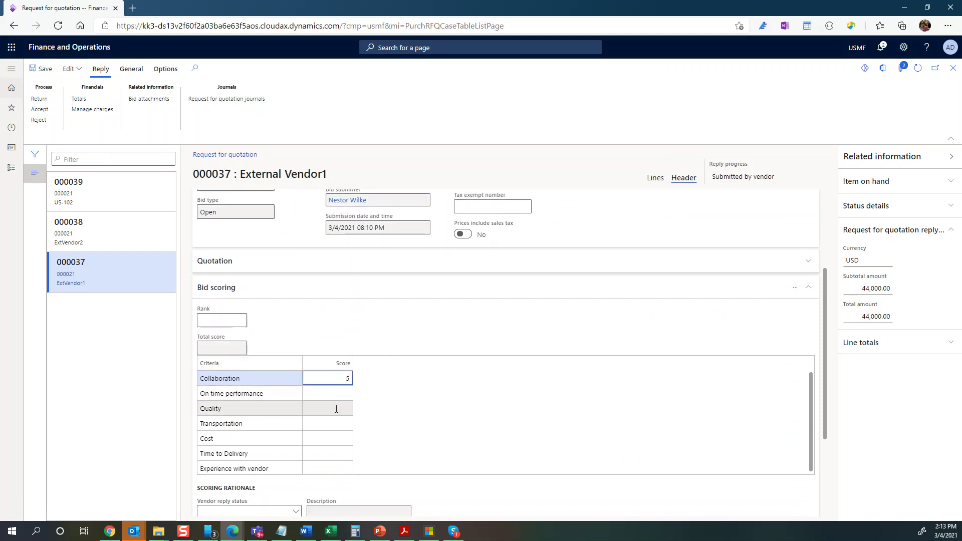
pyautogui.press('Down')
pyautogui.write('6')
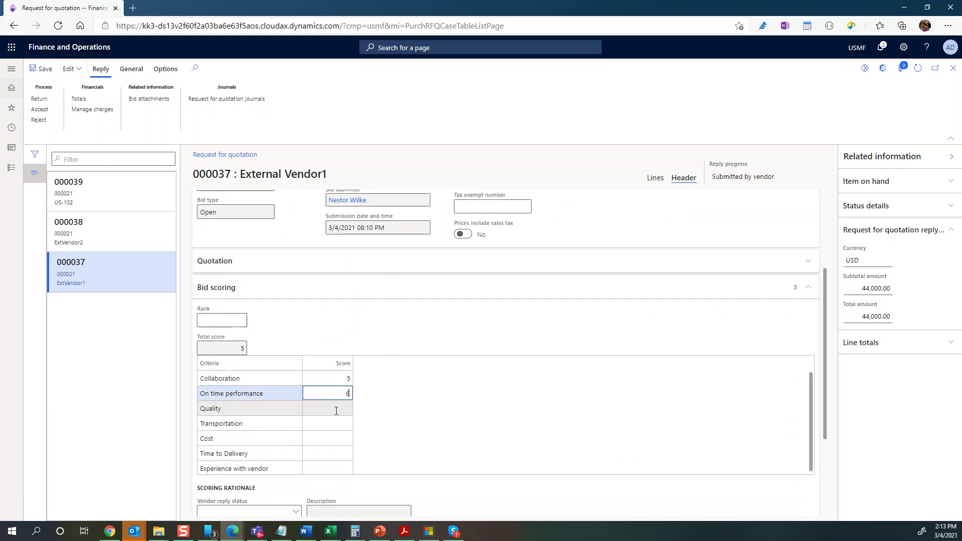
# Step: Set the Transportation score of External Vendor1's bid to 3 after trying 7
pyautogui.click(335, 408)
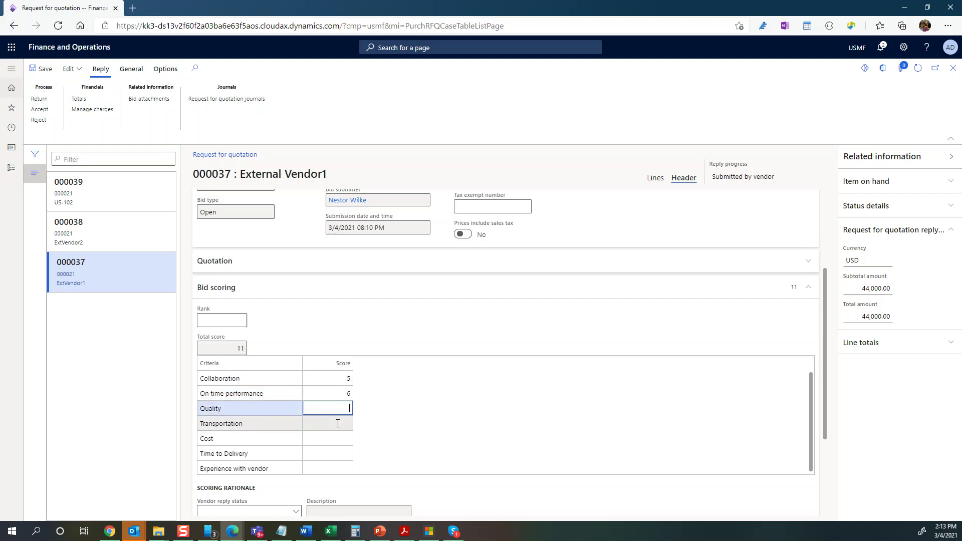
pyautogui.click(338, 423)
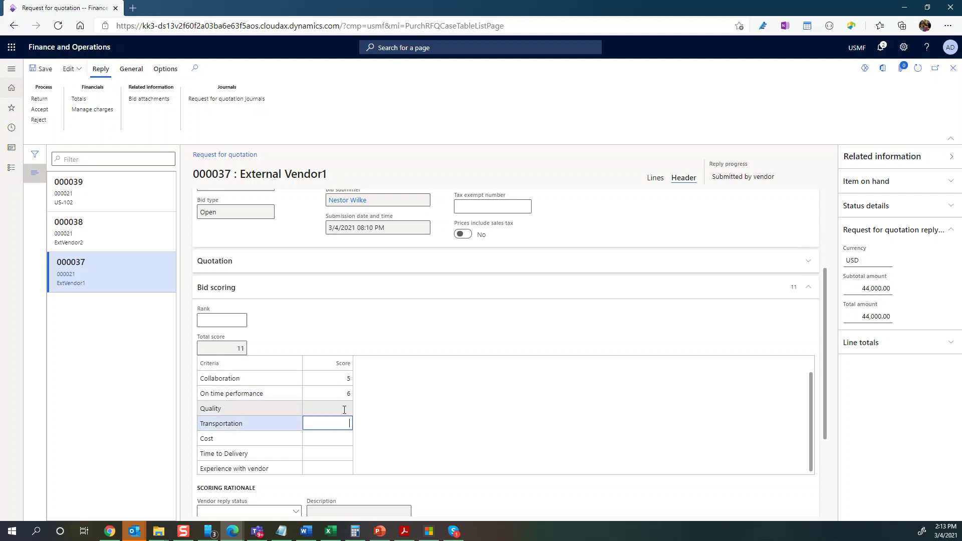
pyautogui.click(338, 407)
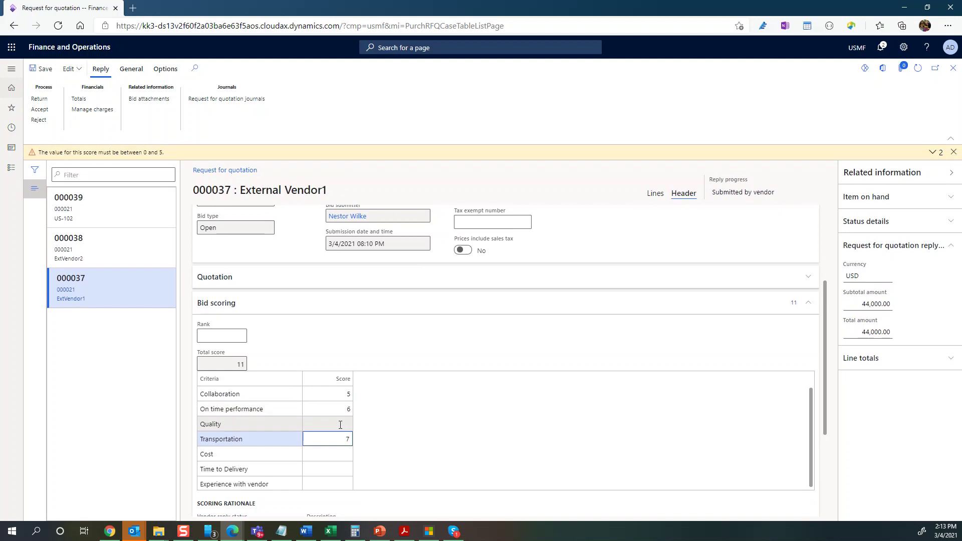
pyautogui.press('Down')
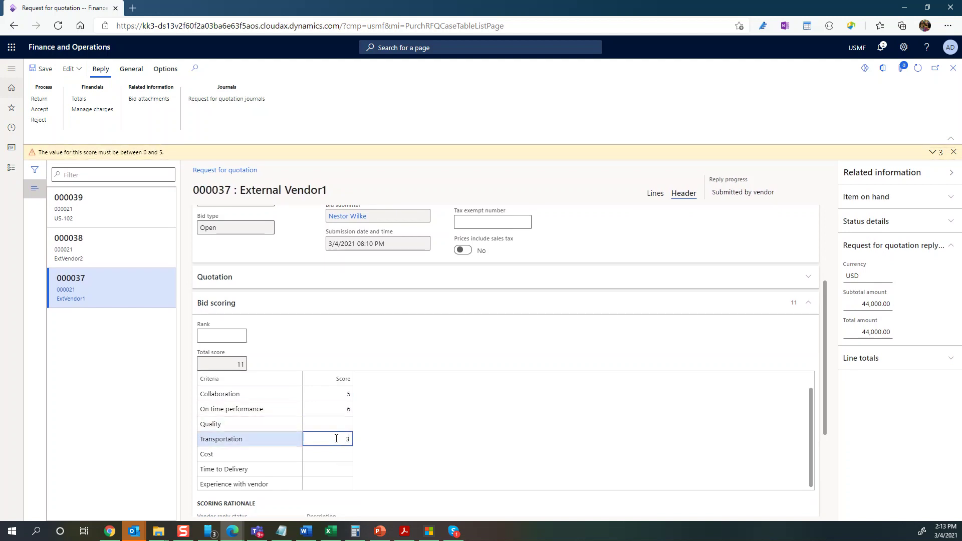
# Step: Score External Vendor1's bid 7 for Quality and 6 for Cost
pyautogui.click(336, 424)
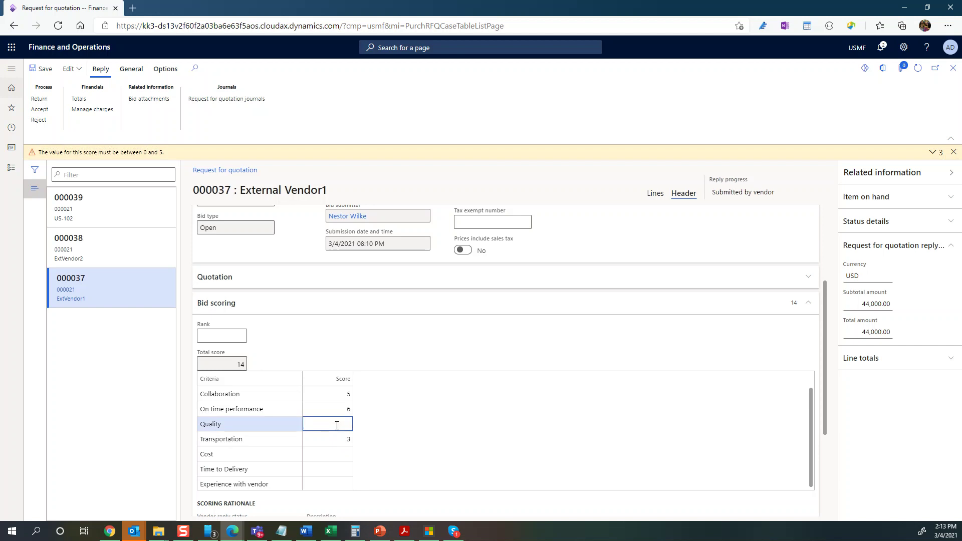
pyautogui.click(337, 454)
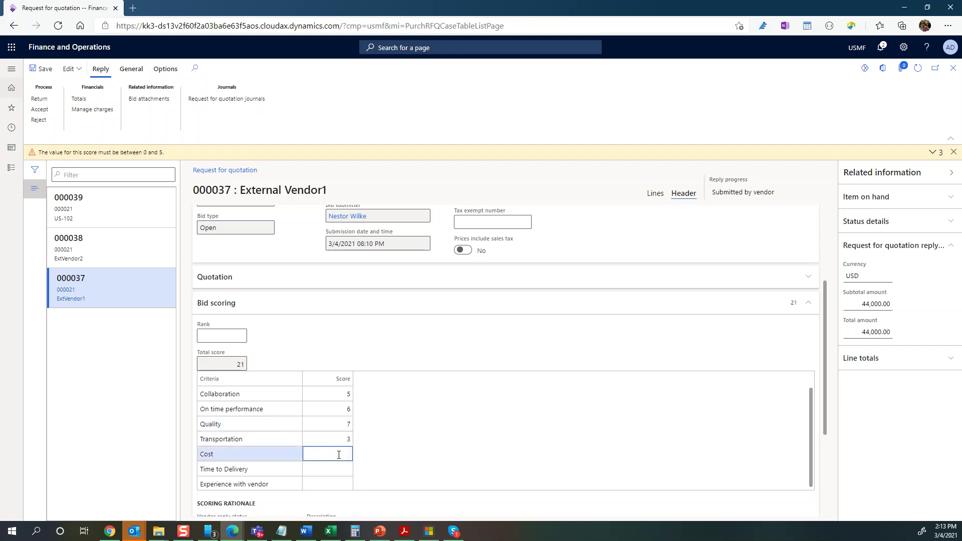
pyautogui.write('6')
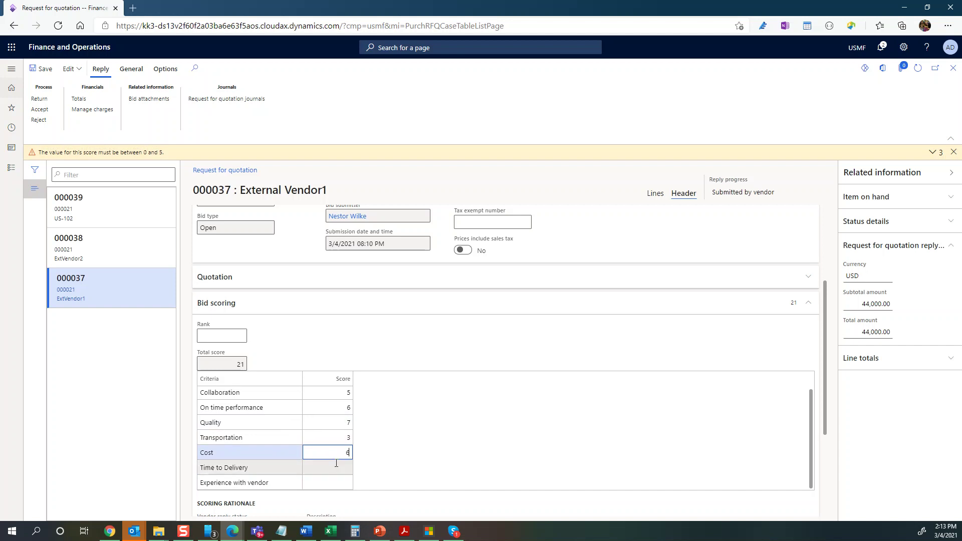
# Step: Score External Vendor1's bid 6 for Time to Delivery and 6 for Experience with vendor, and save the reply
pyautogui.click(336, 463)
pyautogui.write('6')
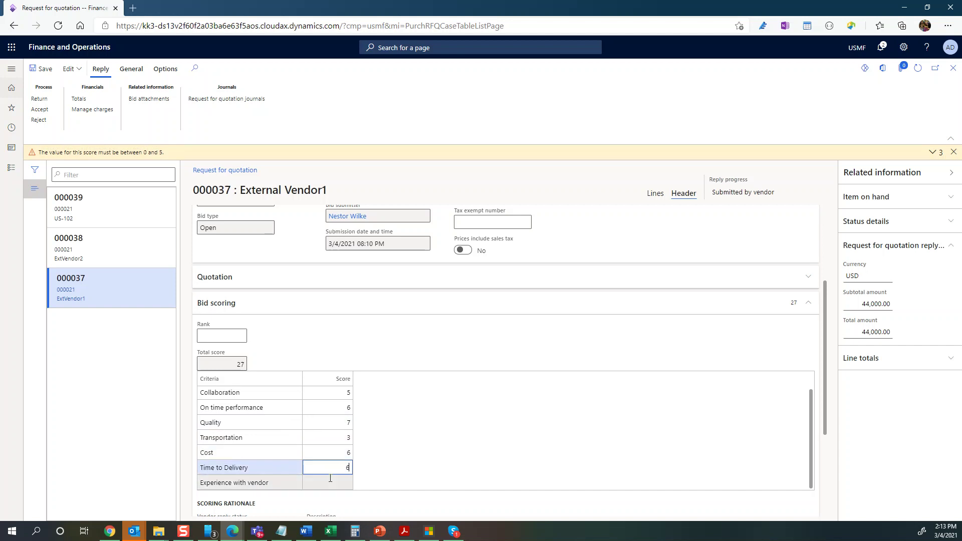
pyautogui.click(334, 482)
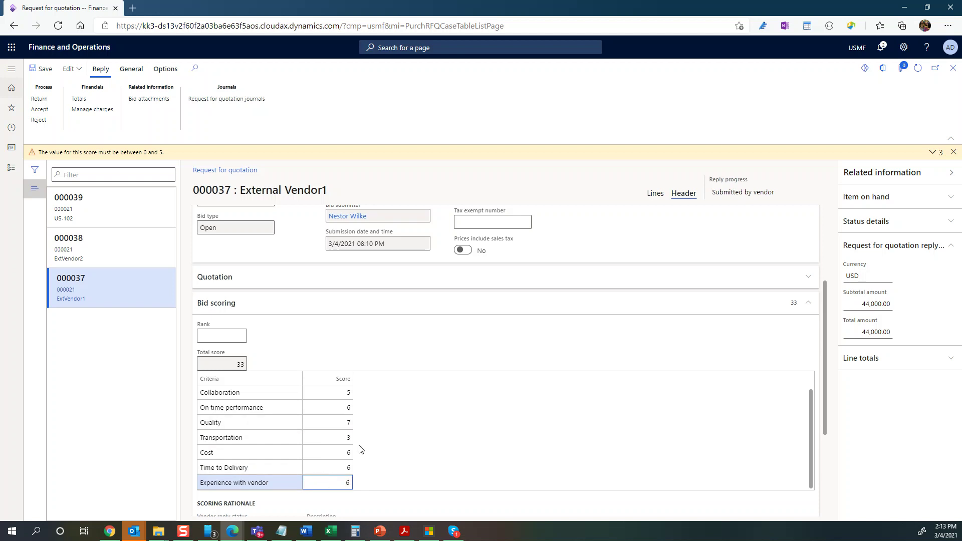
pyautogui.click(41, 69)
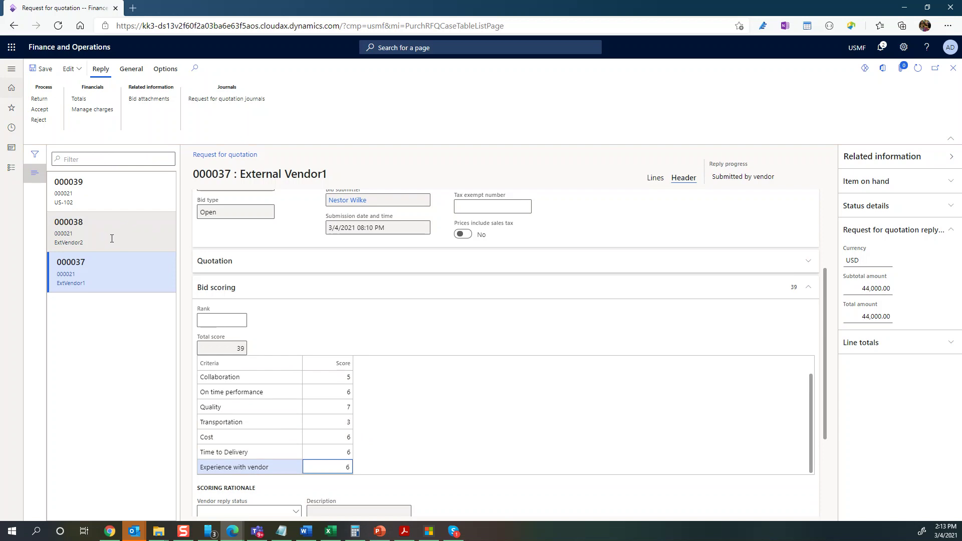
# Step: Score External Vendor2's bid 5 for Collaboration, 4 for On time performance, 5 for Quality and 3 for Transportation
pyautogui.click(131, 246)
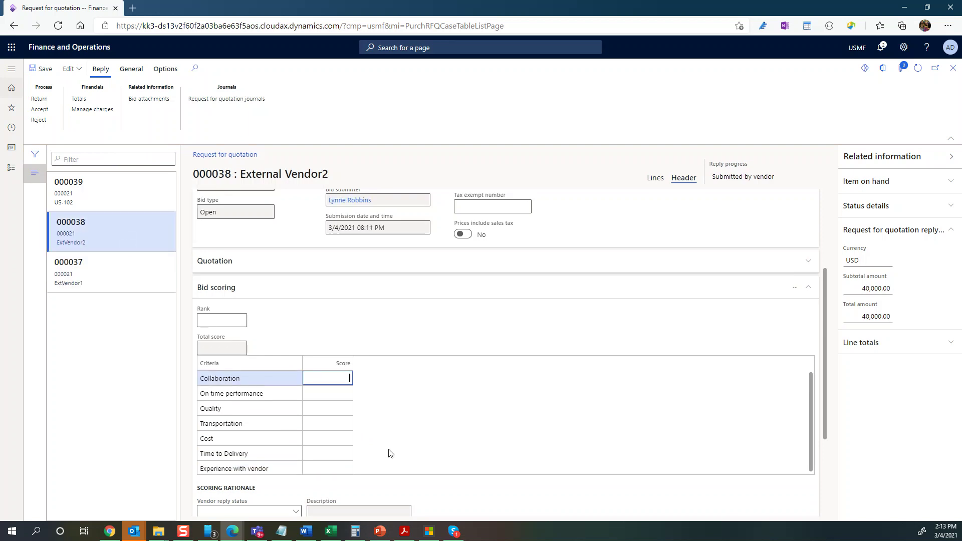
pyautogui.write('5')
pyautogui.click(326, 394)
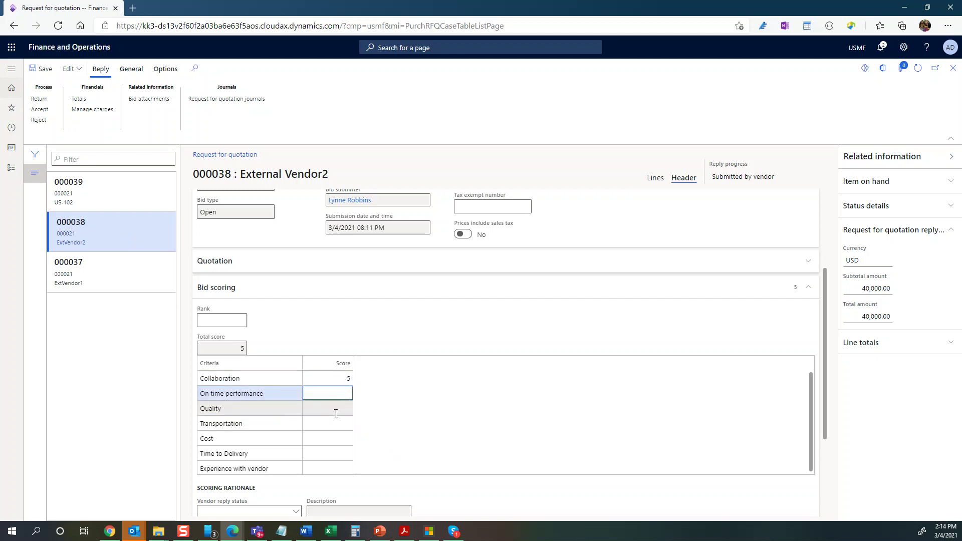
pyautogui.write('4')
pyautogui.click(335, 411)
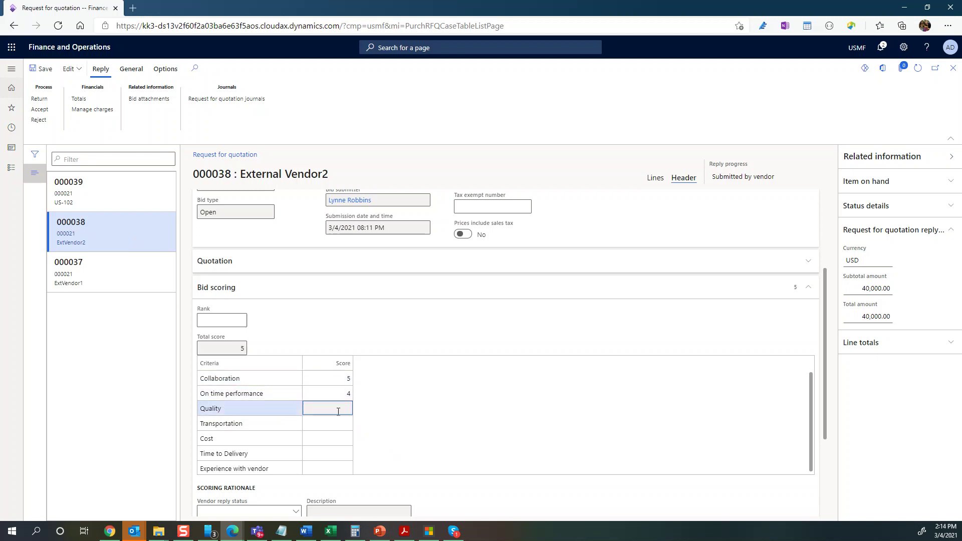
pyautogui.write('5')
pyautogui.click(344, 424)
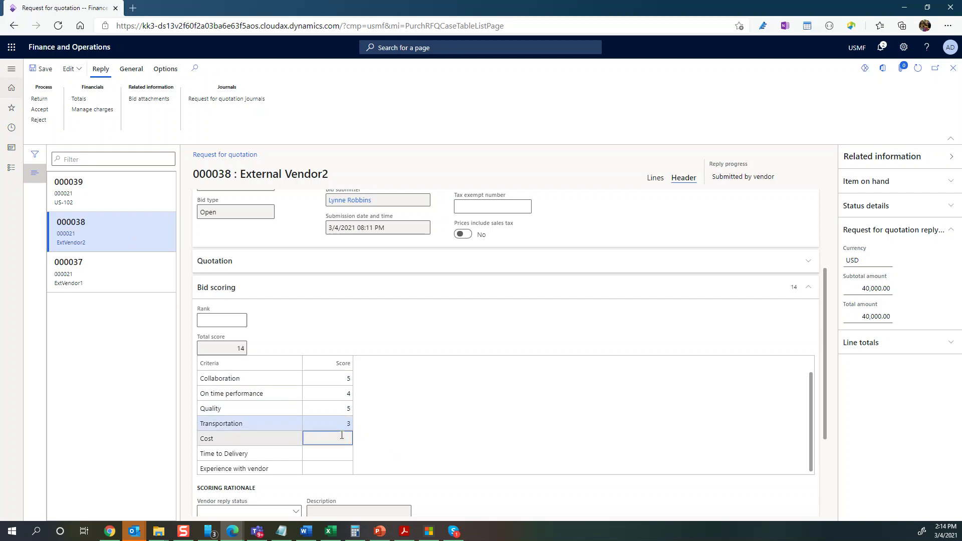
# Step: Score External Vendor2's bid 4 for Cost, 4 for Time to Delivery and 5 for Experience with vendor
pyautogui.click(342, 436)
pyautogui.write('4')
pyautogui.click(343, 456)
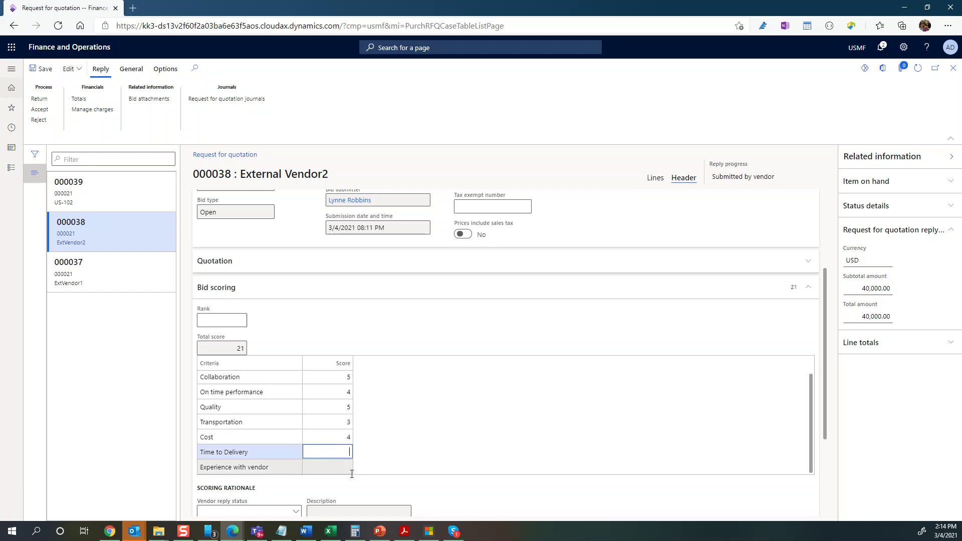
pyautogui.click(316, 466)
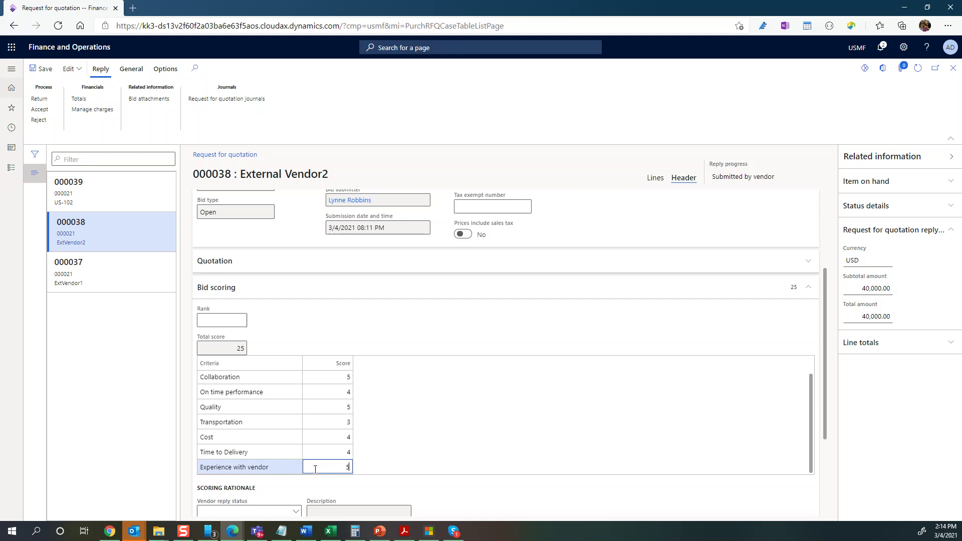
pyautogui.write('5')
pyautogui.press('Up')
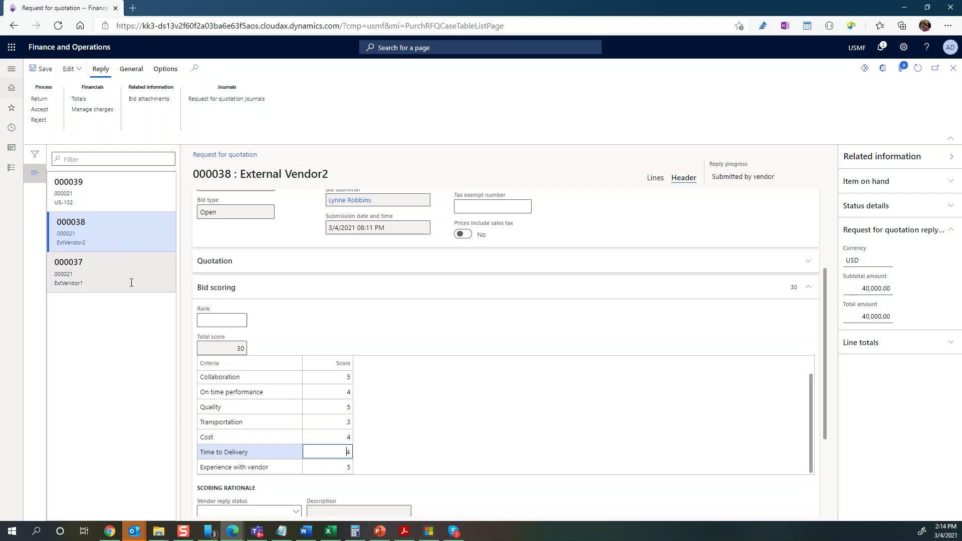
# Step: Set the Cost score of External Vendor2's bid to 12
pyautogui.click(328, 437)
pyautogui.press('BackSpace')
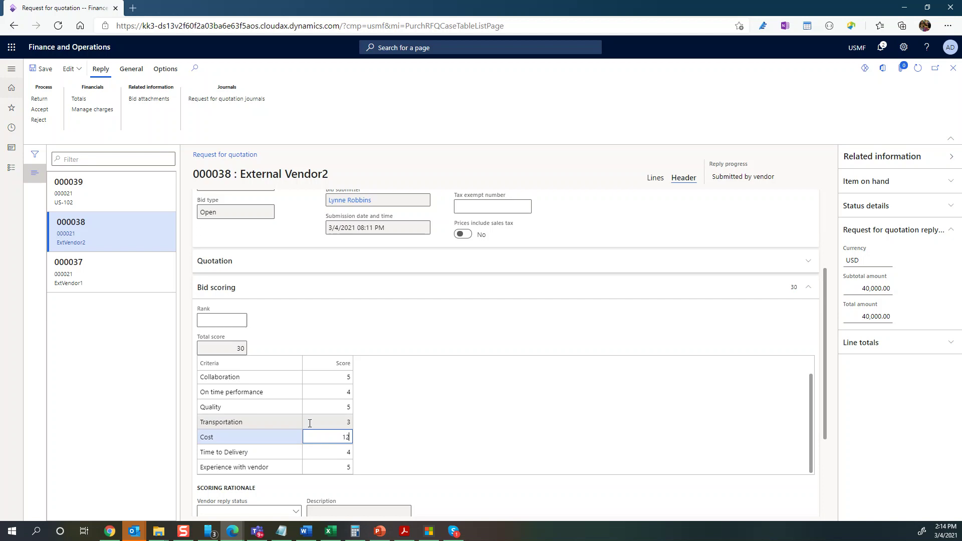
pyautogui.press('Tab')
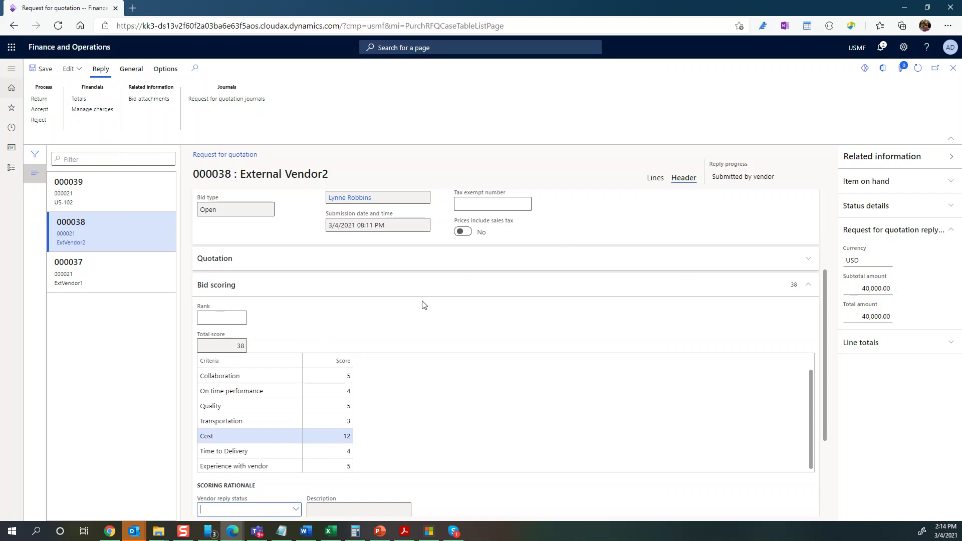
# Step: Leave the vendor reply, open the reply comparison for the Photocopiers request and filter its Type column to Header
pyautogui.click(954, 71)
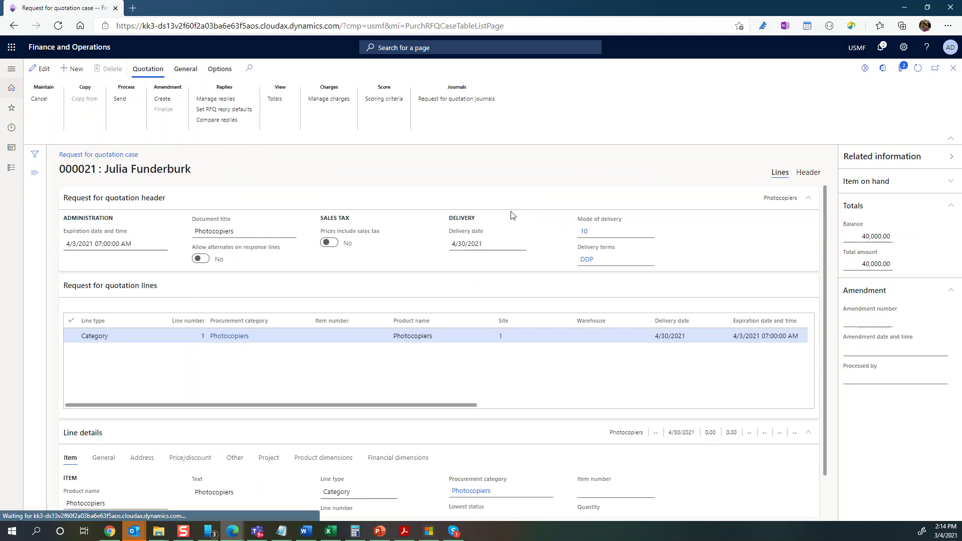
pyautogui.click(211, 123)
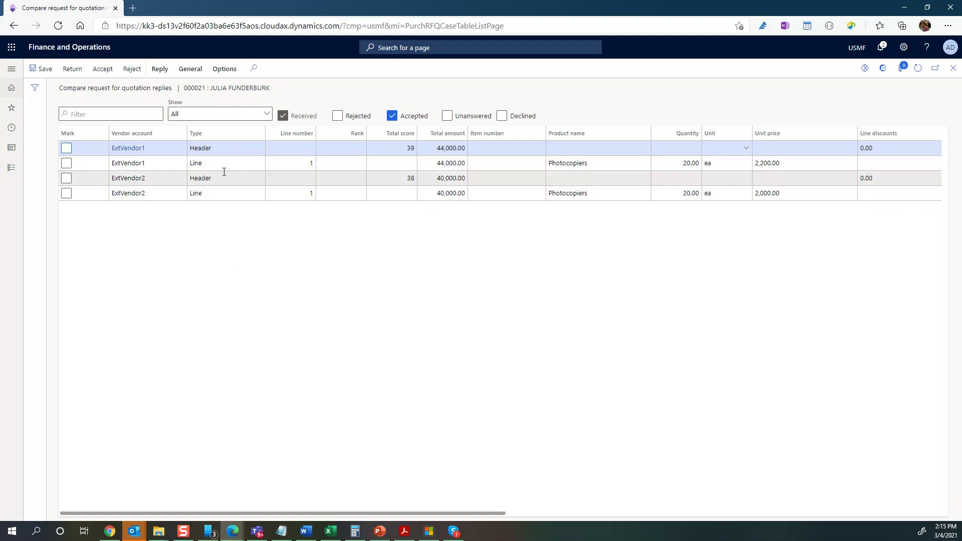
pyautogui.click(258, 134)
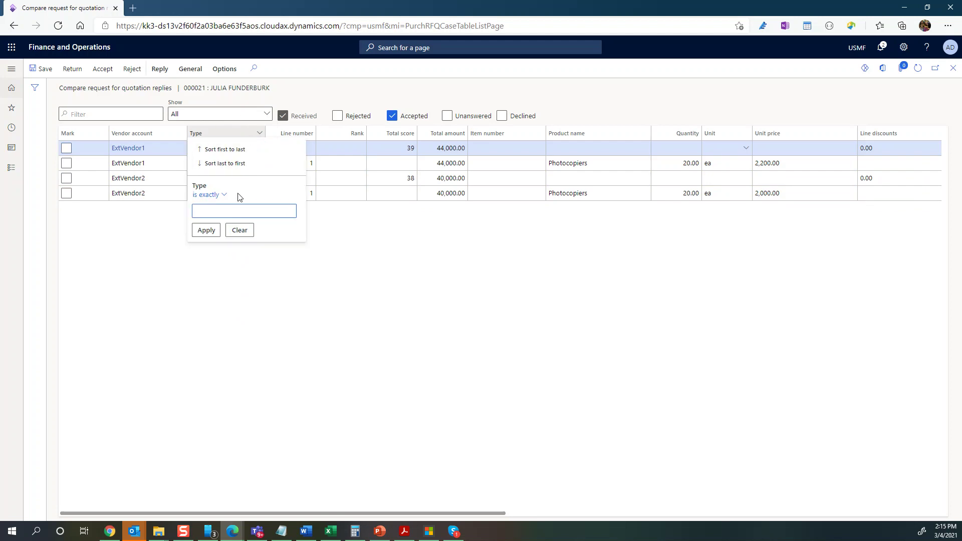
pyautogui.press('Return')
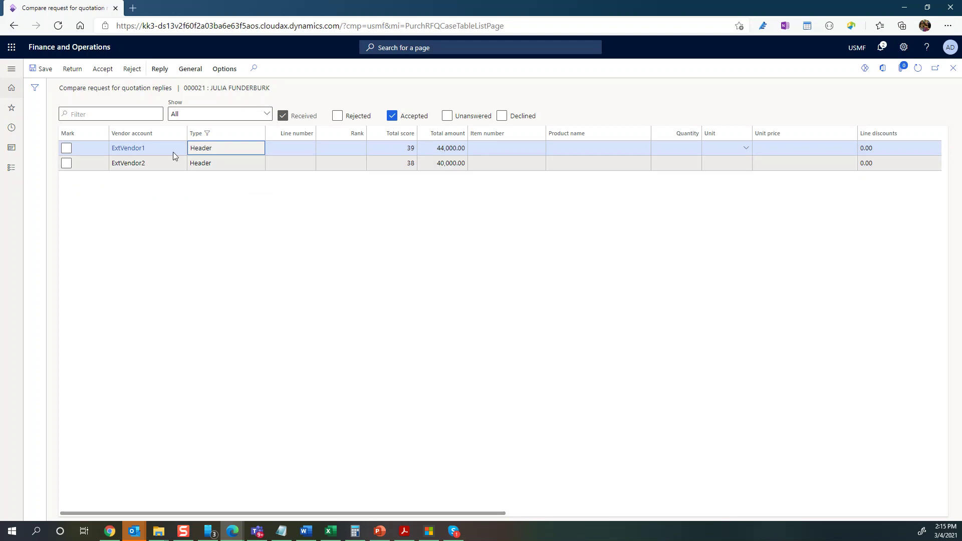
# Step: View only the reply with the lowest total price and switch the comparison back to showing all replies
pyautogui.click(267, 115)
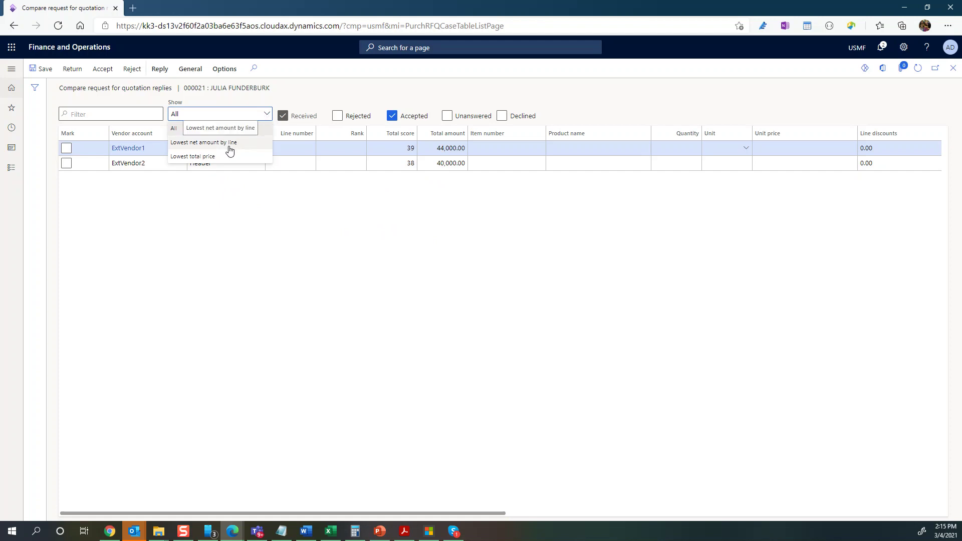
pyautogui.click(196, 158)
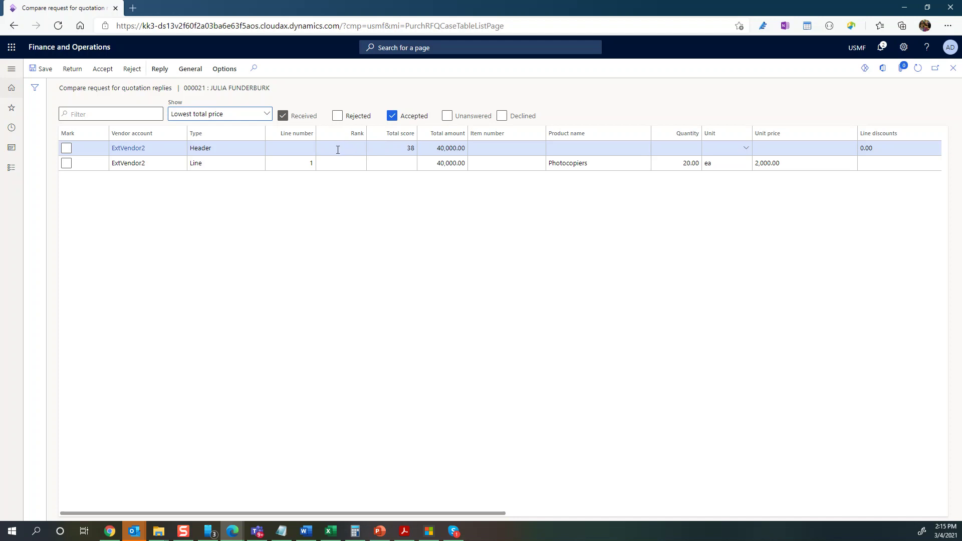
pyautogui.click(266, 115)
pyautogui.click(240, 130)
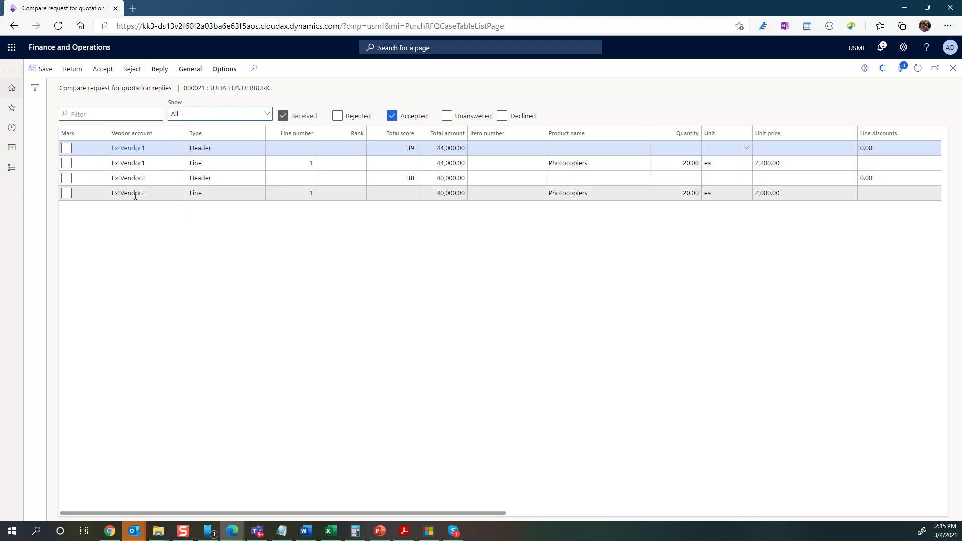
# Step: Mark and accept External Vendor2's reply, and confirm the rejection of External Vendor1's reply
pyautogui.click(66, 178)
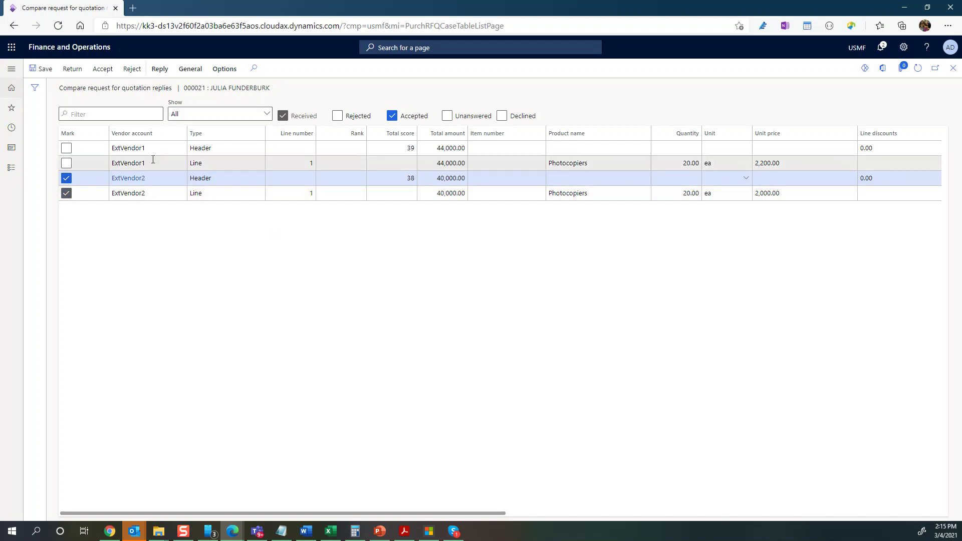
pyautogui.click(104, 70)
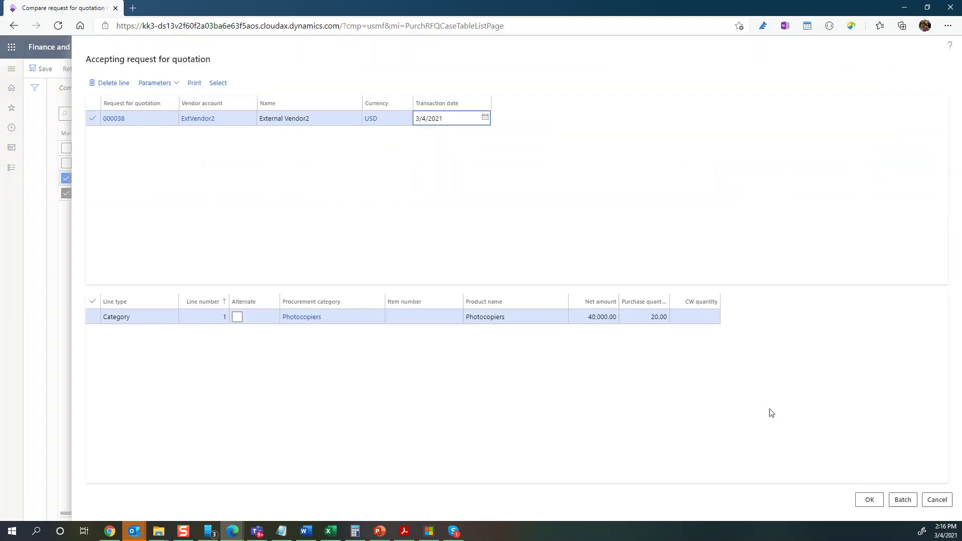
pyautogui.click(869, 501)
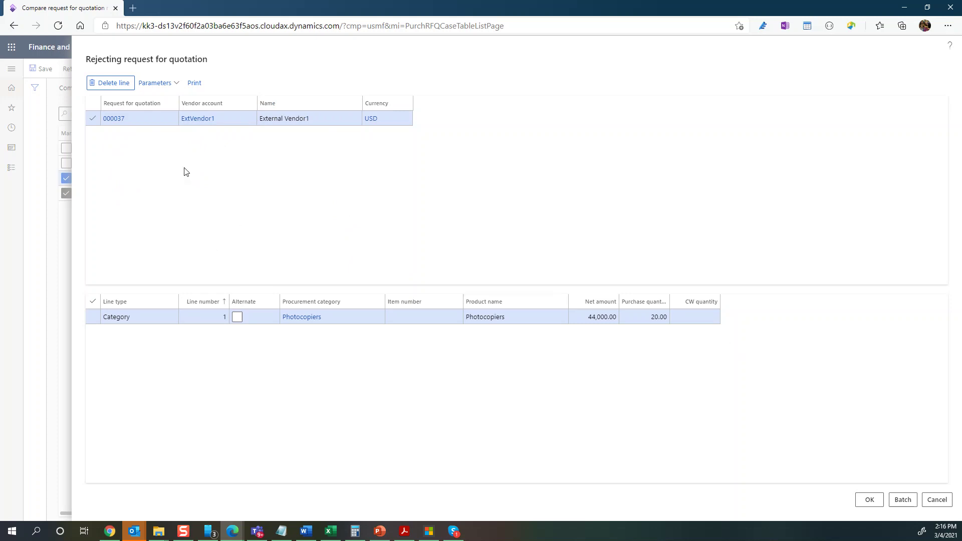
pyautogui.click(867, 505)
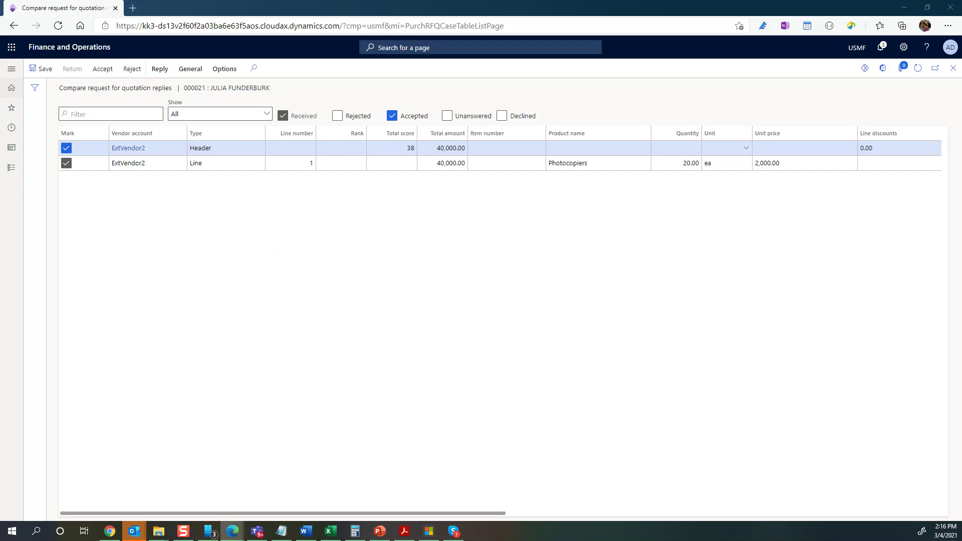
# Step: Switch to External Vendor1's Vendor bidding workspace, refresh it and check its lost bids
pyautogui.hotkey('alt', 'Tab')
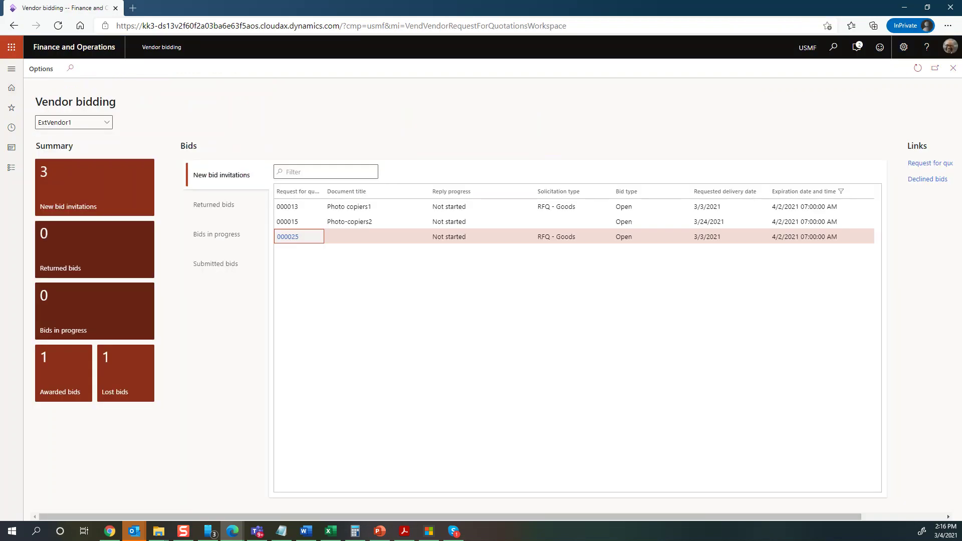
pyautogui.click(917, 71)
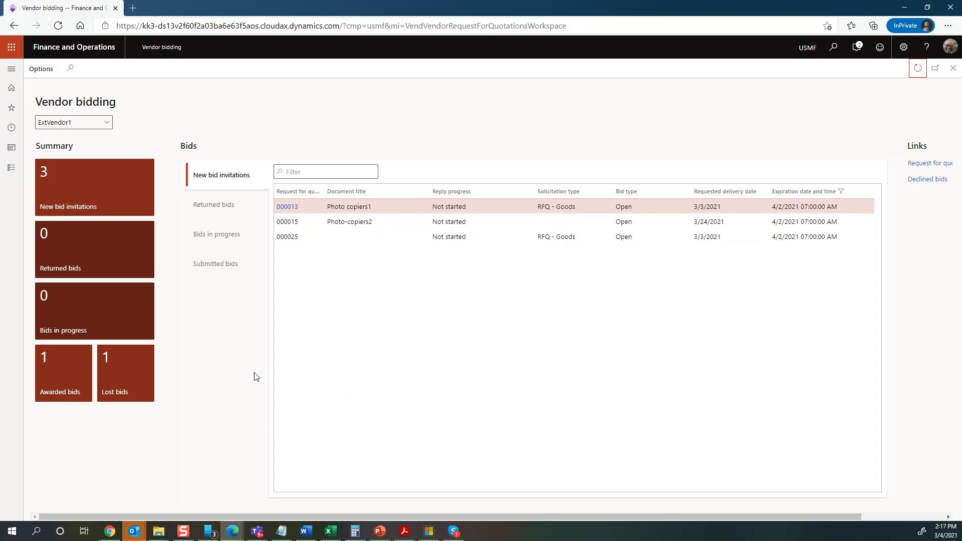
pyautogui.click(126, 384)
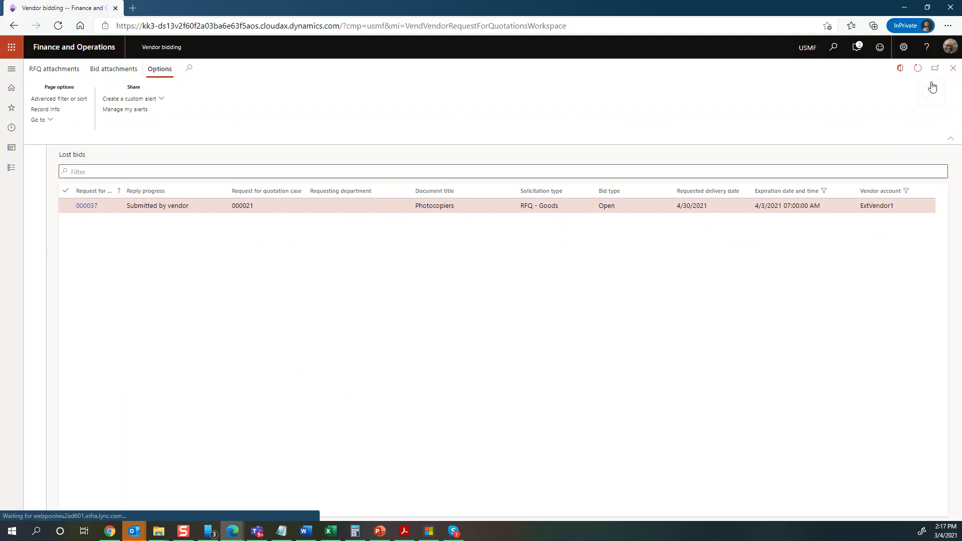
pyautogui.click(954, 68)
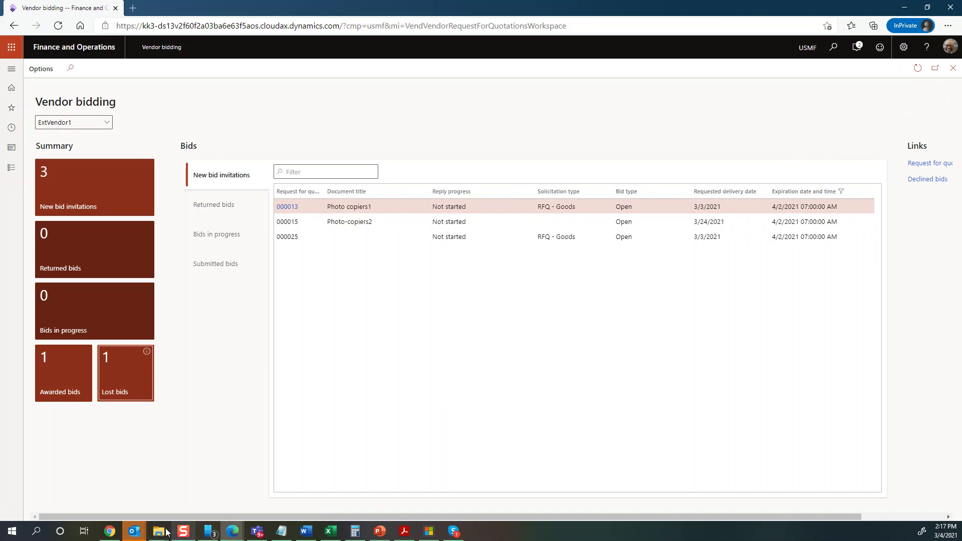
# Step: Switch to External Vendor2's Vendor bidding workspace in Chrome, refresh it and view all columns of its awarded bids
pyautogui.moveTo(116, 536)
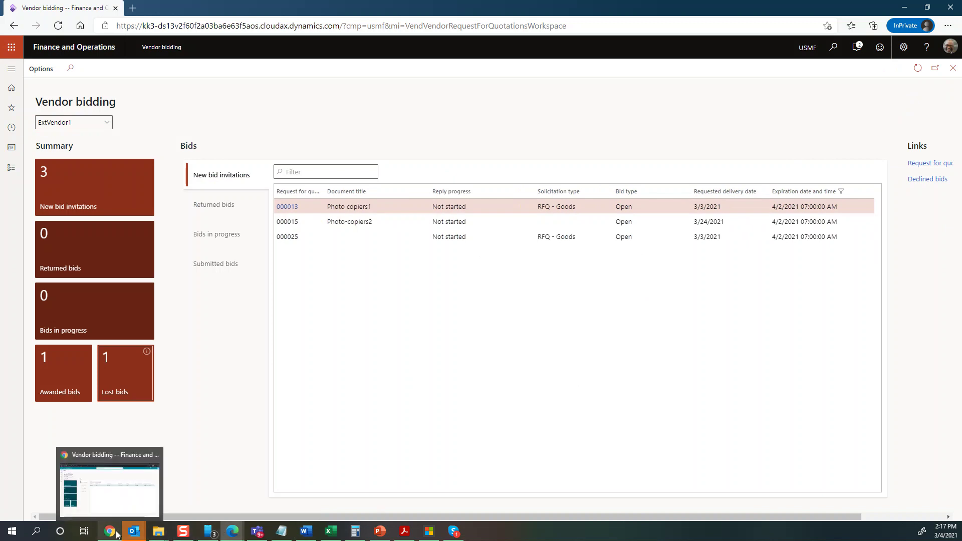
pyautogui.click(129, 497)
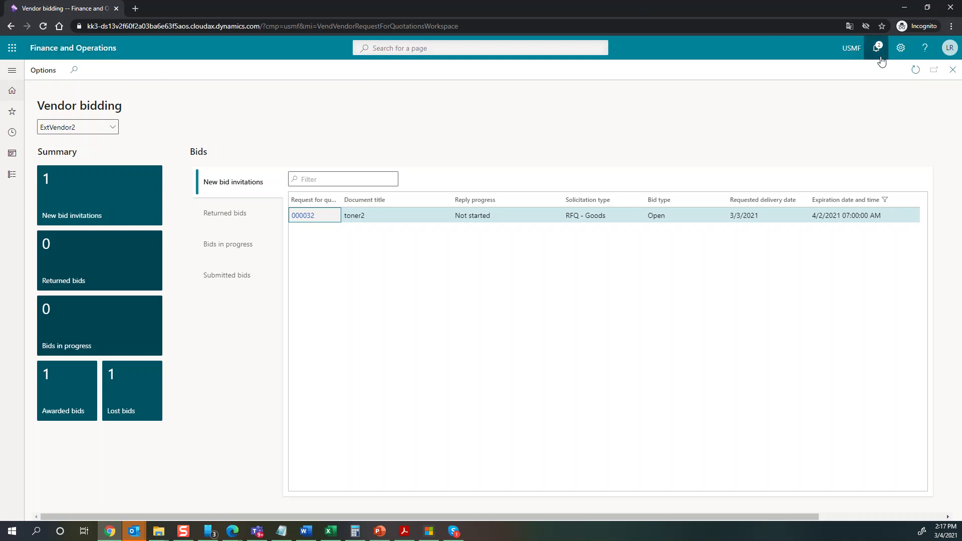
pyautogui.click(43, 27)
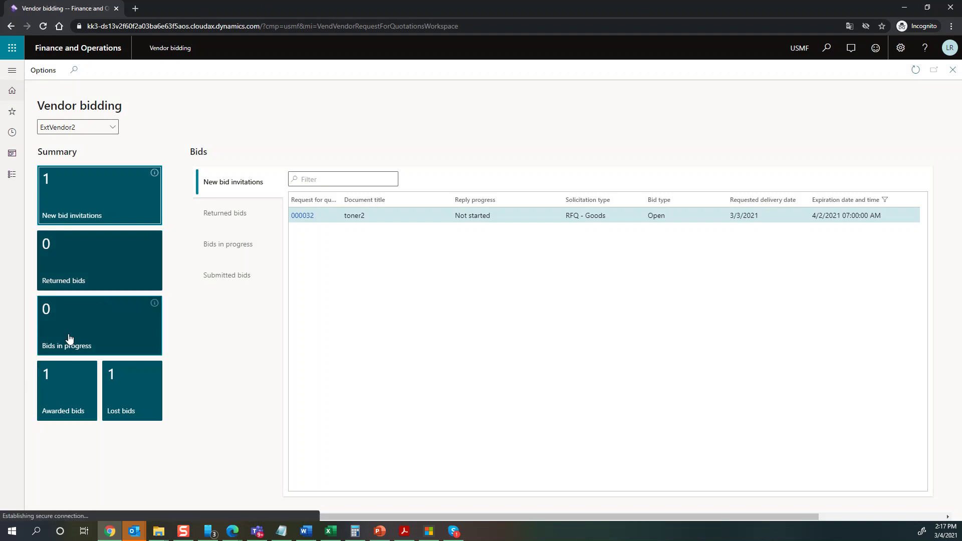
pyautogui.click(61, 401)
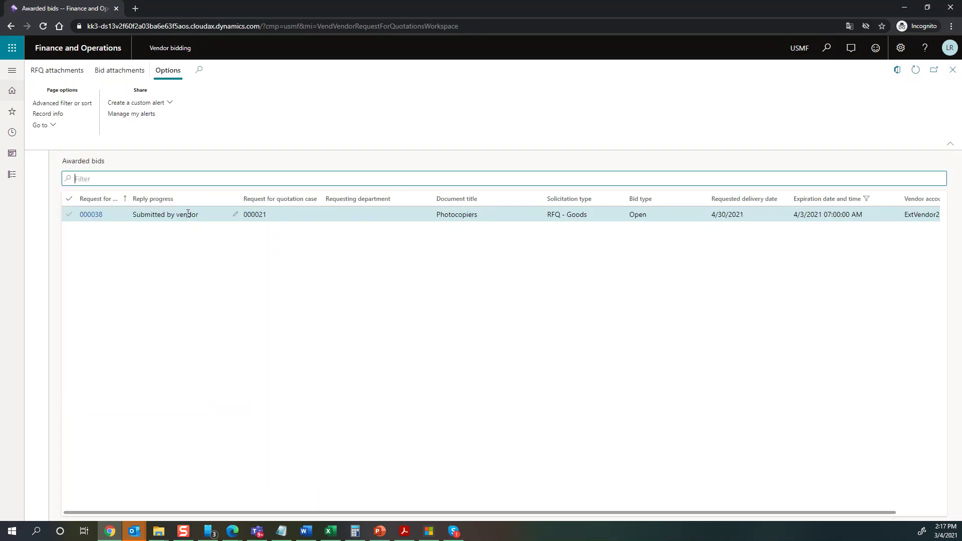
pyautogui.moveTo(459, 513); pyautogui.dragTo(346, 507)
# Step: Open External Vendor2's awarded Photocopiers bid and review its status and details
pyautogui.click(92, 215)
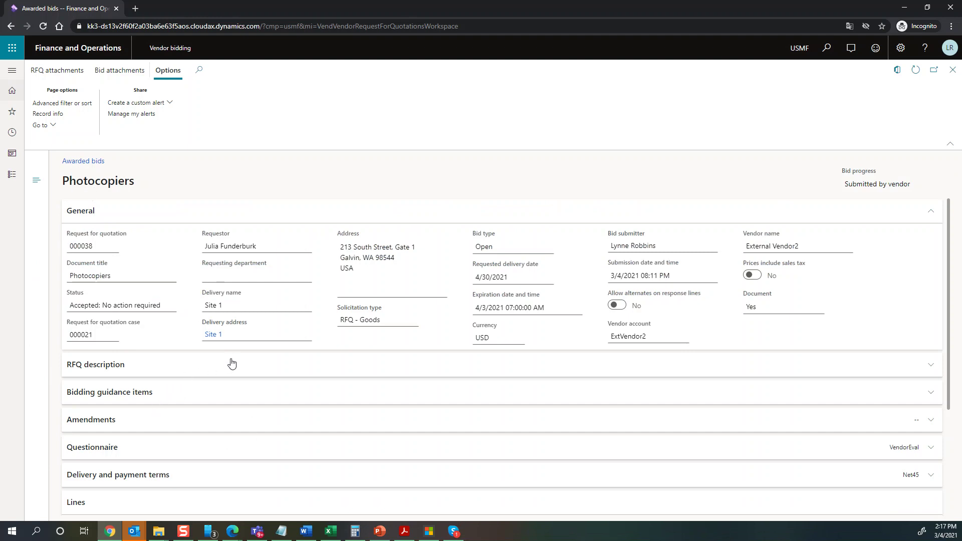
pyautogui.scroll(-1, 412, 377)
pyautogui.scroll(1, 397, 372)
pyautogui.scroll(-2, 171, 408)
pyautogui.scroll(2, 173, 409)
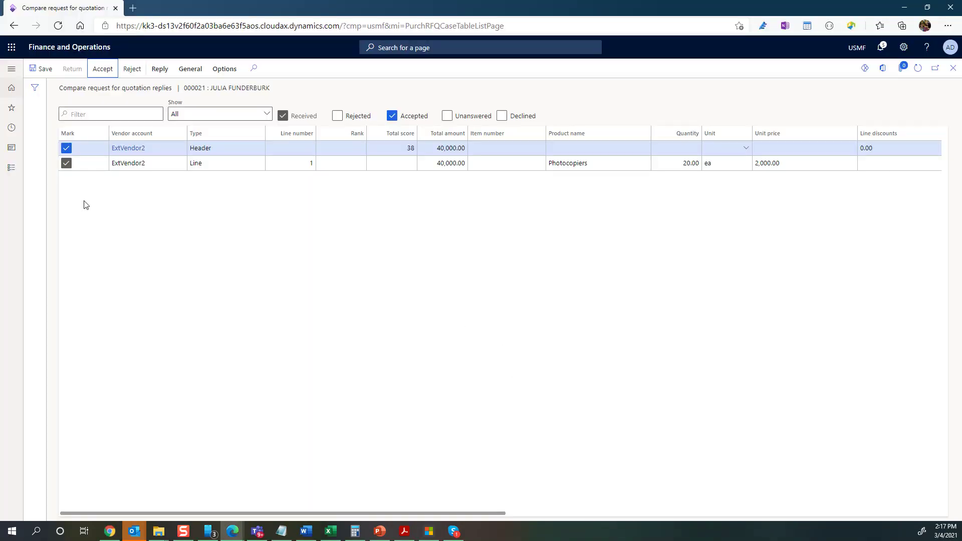
# Step: Return to the buyer's window and close the reply comparison to get back to the Photocopiers request for quotation case
pyautogui.click(15, 169)
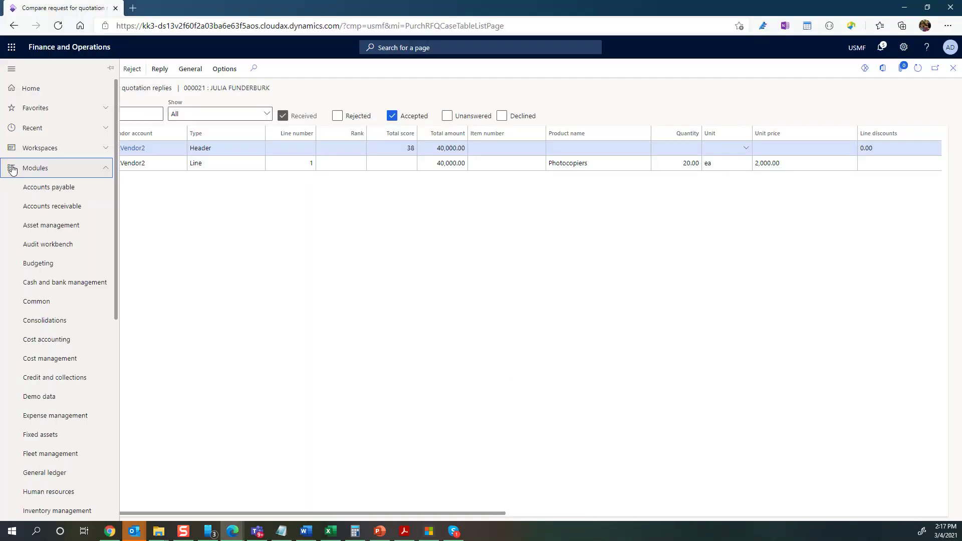
pyautogui.click(233, 236)
pyautogui.click(952, 69)
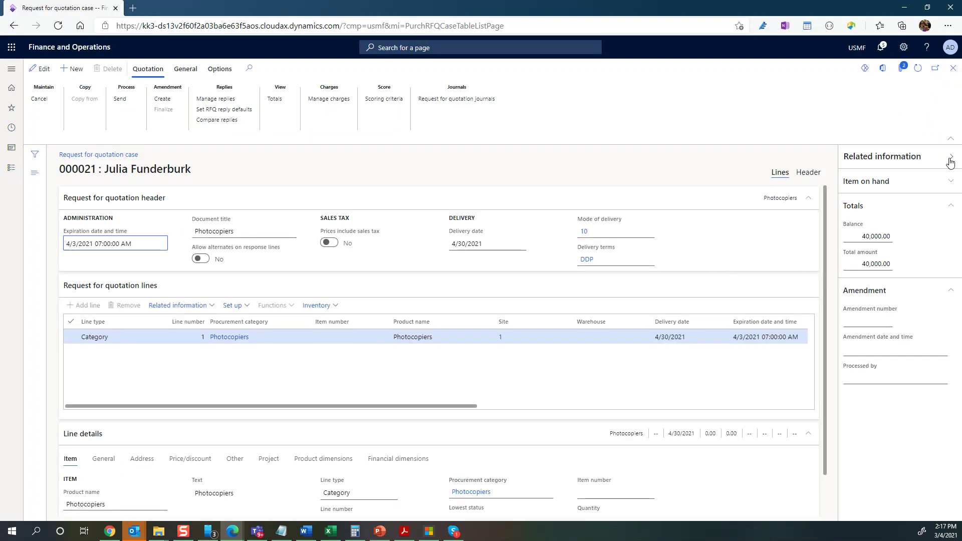
# Step: Refresh the Photocopiers request for quotation case and check its related information and general options
pyautogui.click(951, 206)
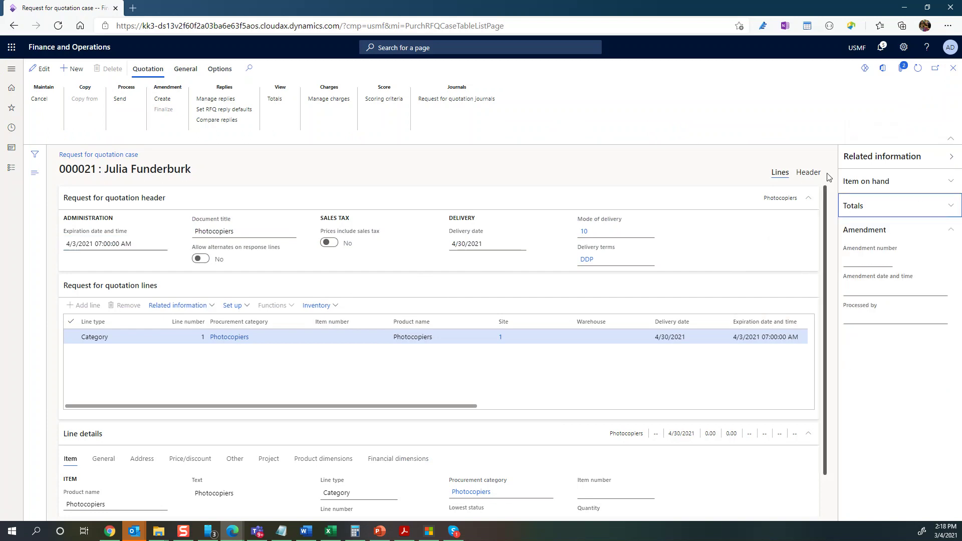
pyautogui.click(918, 68)
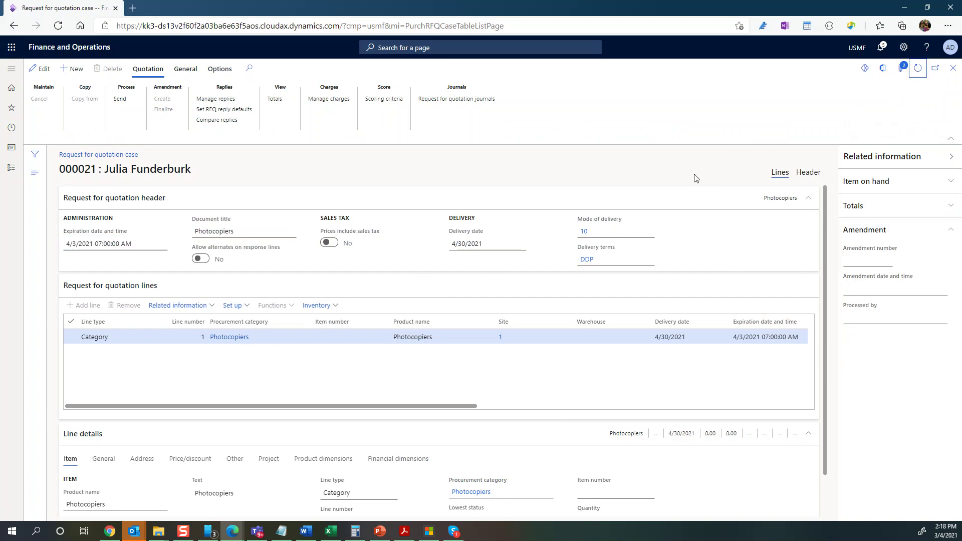
pyautogui.click(953, 157)
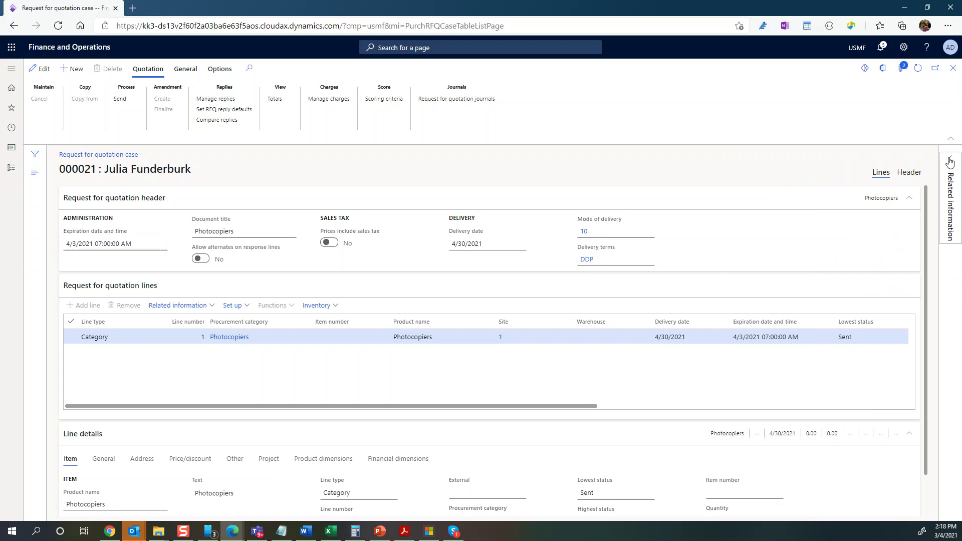
pyautogui.click(953, 160)
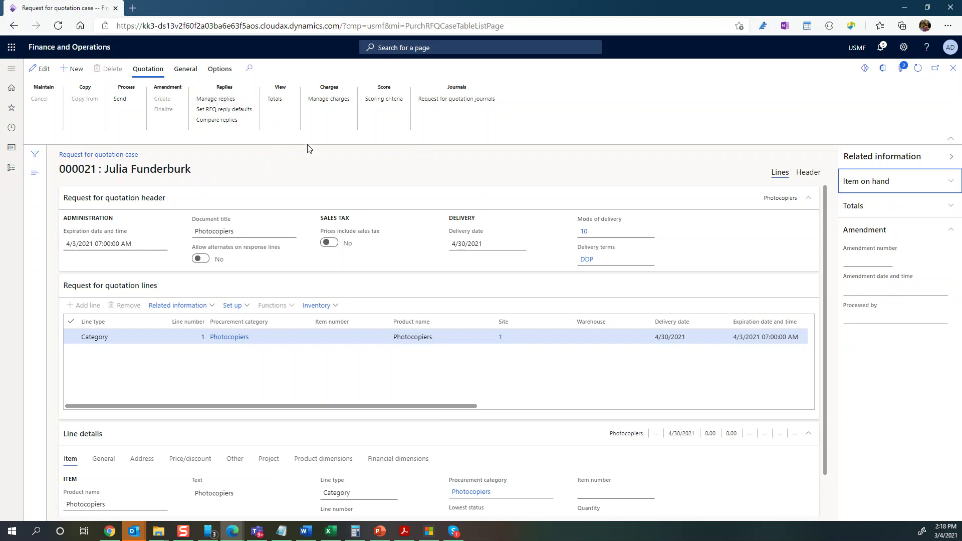
pyautogui.click(189, 70)
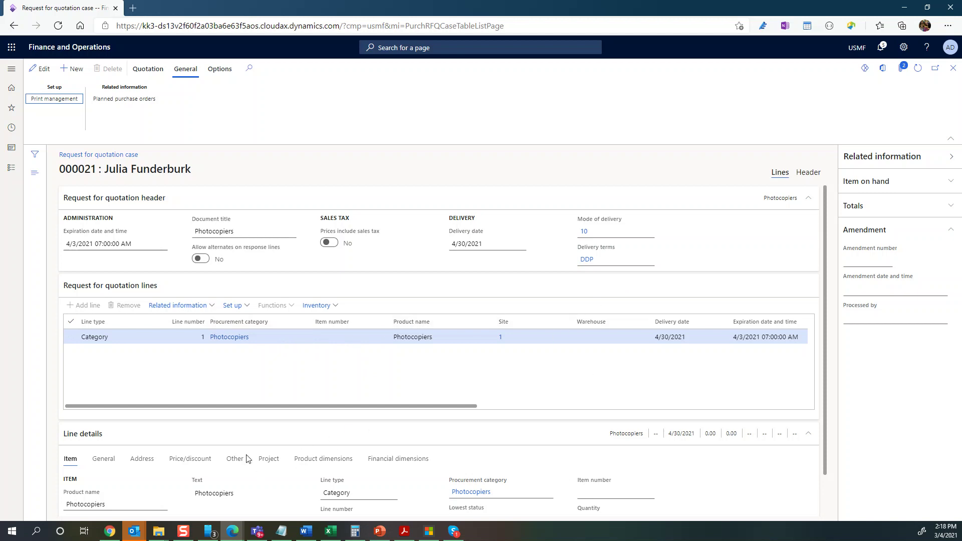
# Step: Duplicate the case's browser tab, reload the original and review the Photocopiers row's statuses in the list of all requests for quotations
pyautogui.rightClick(78, 8)
pyautogui.click(108, 51)
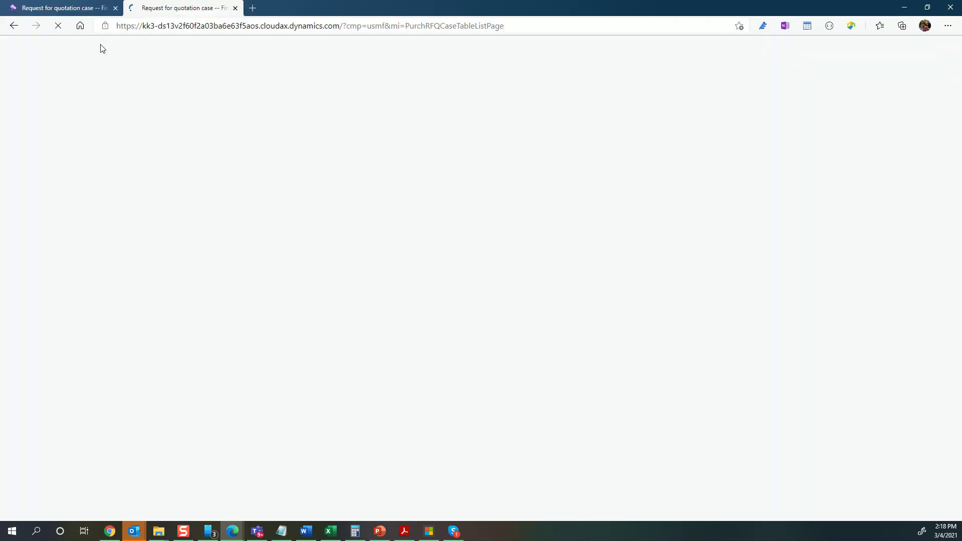
pyautogui.click(73, 9)
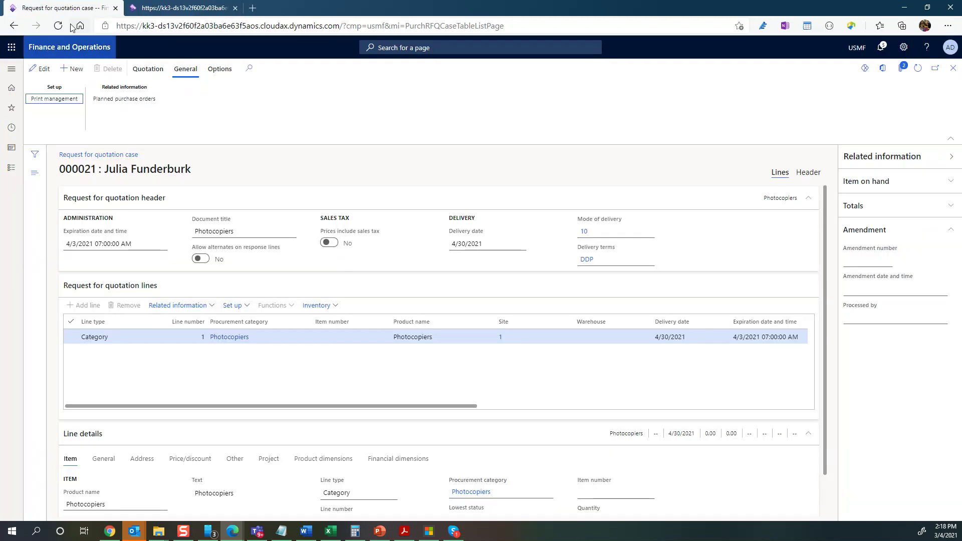
pyautogui.click(53, 30)
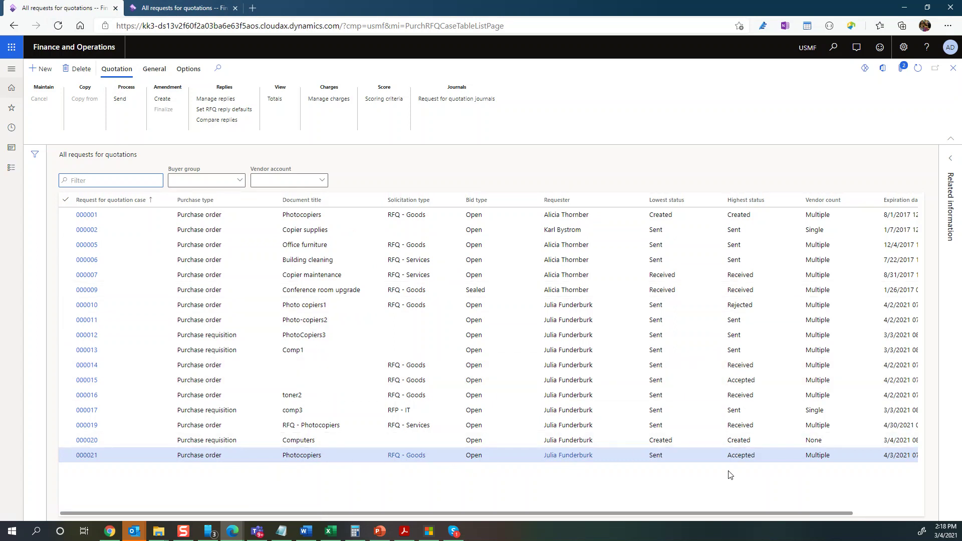
pyautogui.hscroll(2, 707, 514)
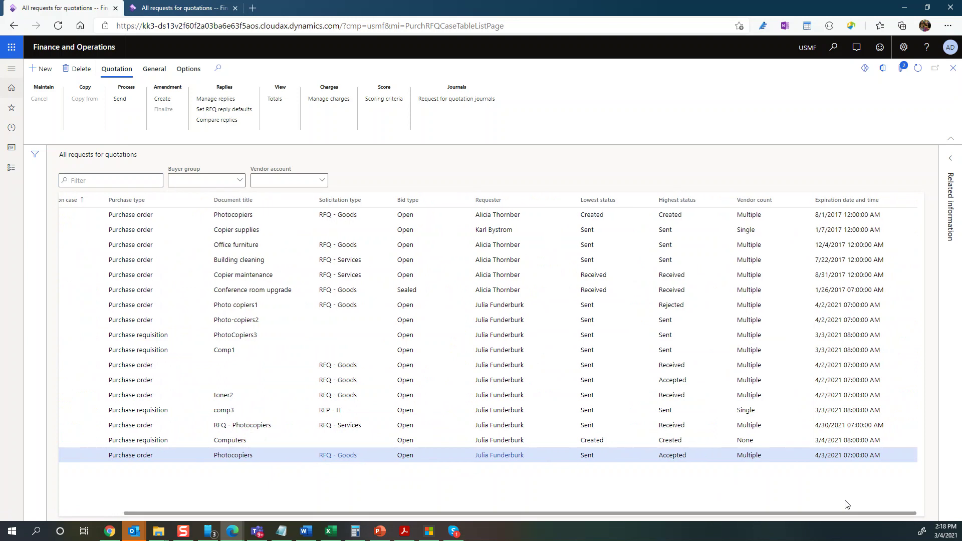
pyautogui.moveTo(708, 515); pyautogui.dragTo(255, 510)
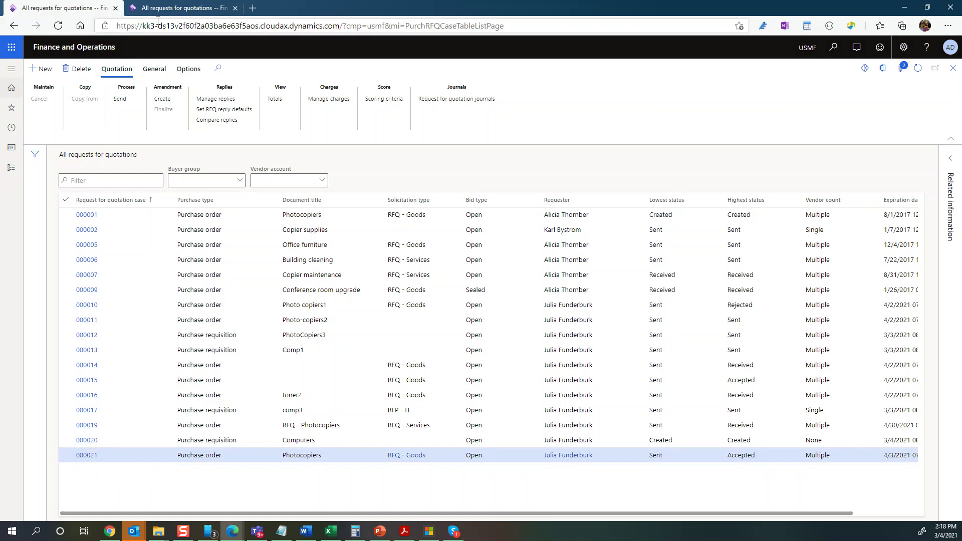
# Step: In the duplicated browser tab, open the list of all purchase orders from Procurement and sourcing
pyautogui.click(169, 6)
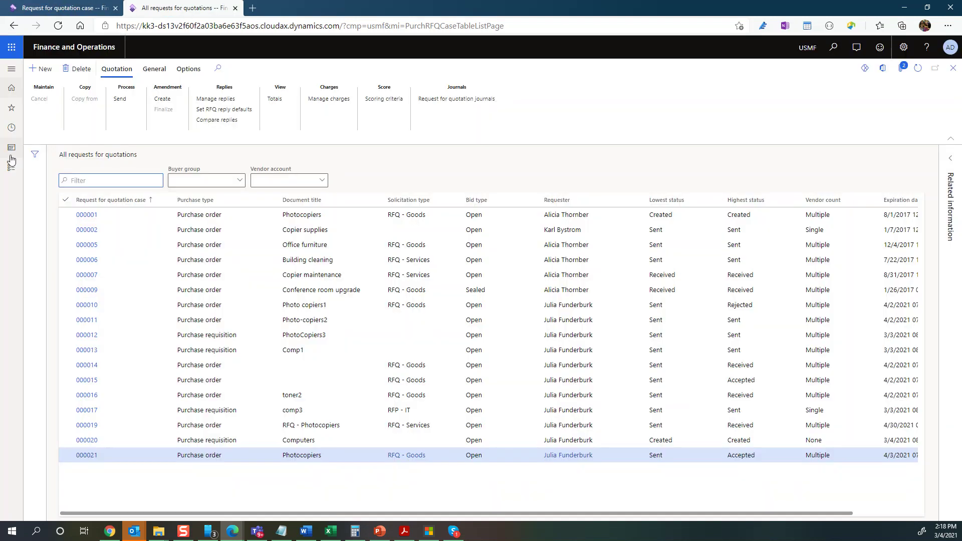
pyautogui.click(12, 167)
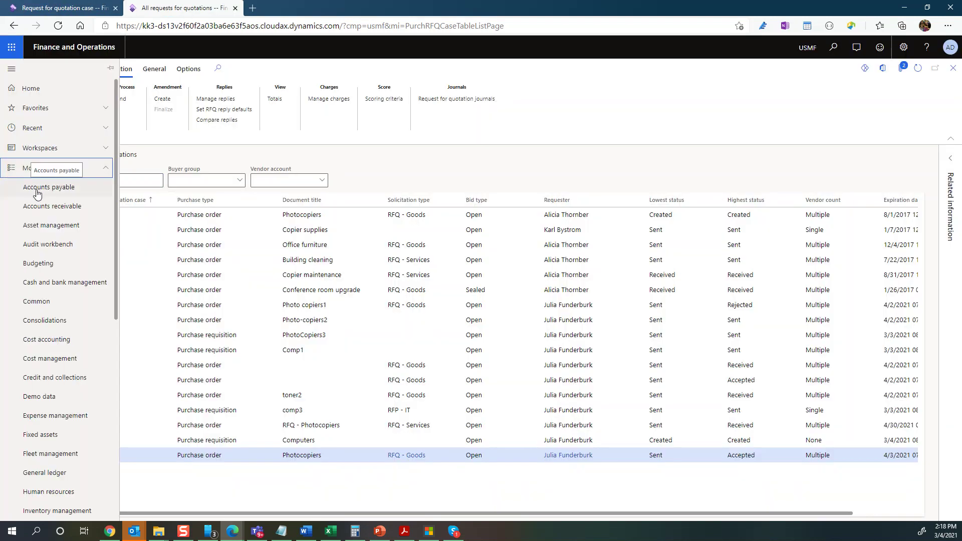
pyautogui.scroll(-7, 44, 363)
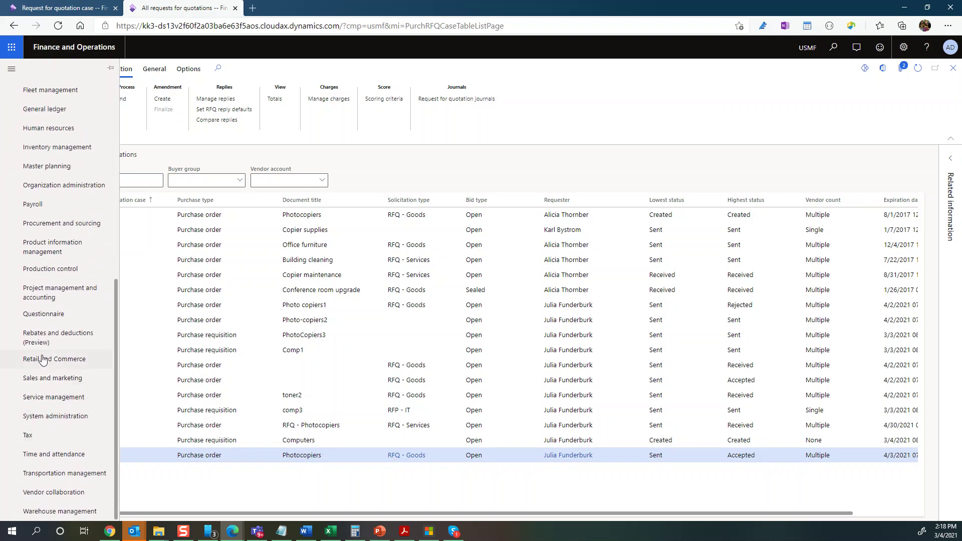
pyautogui.scroll(3, 59, 295)
pyautogui.click(61, 290)
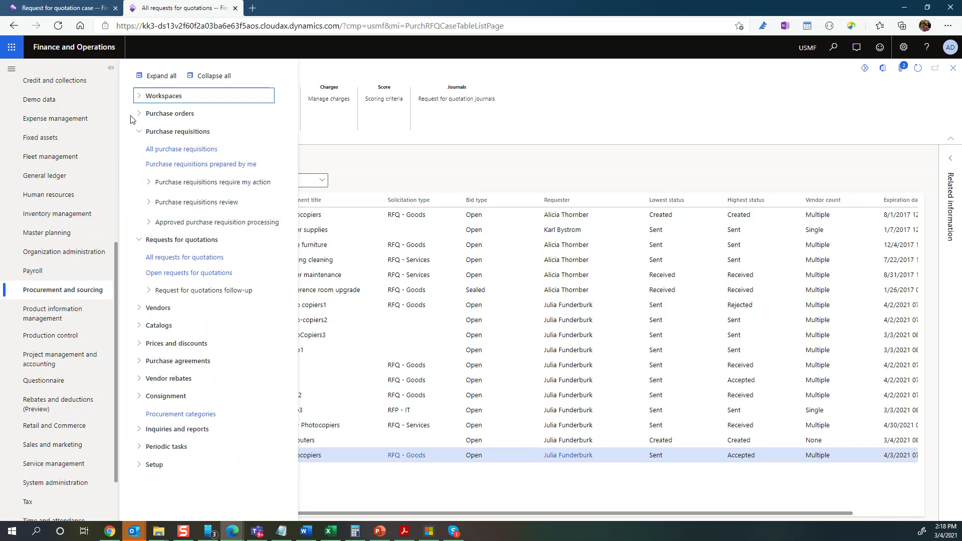
pyautogui.click(146, 114)
pyautogui.click(159, 134)
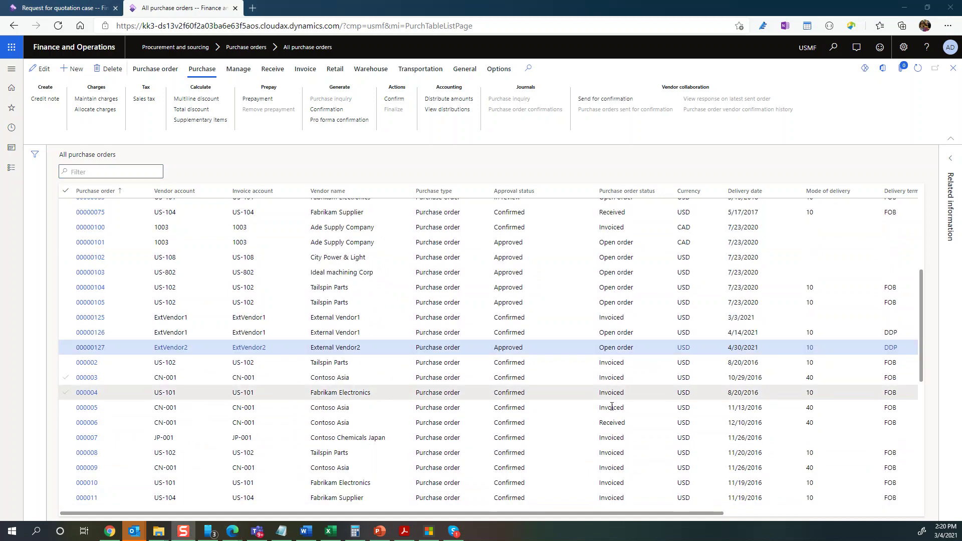
# Step: Find External Vendor2's purchase order with delivery date 4/30/2021 in the list and open it
pyautogui.scroll(3, 163, 366)
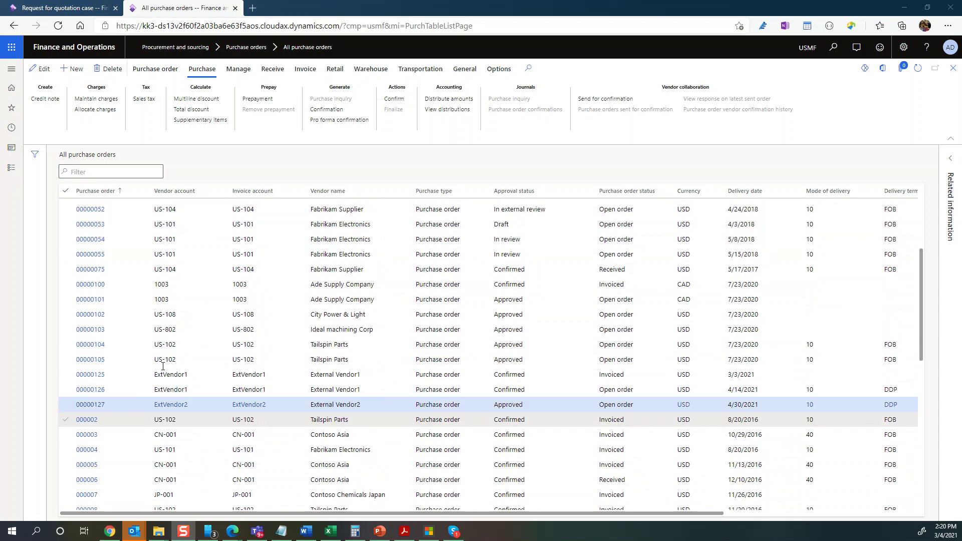
pyautogui.scroll(2, 163, 366)
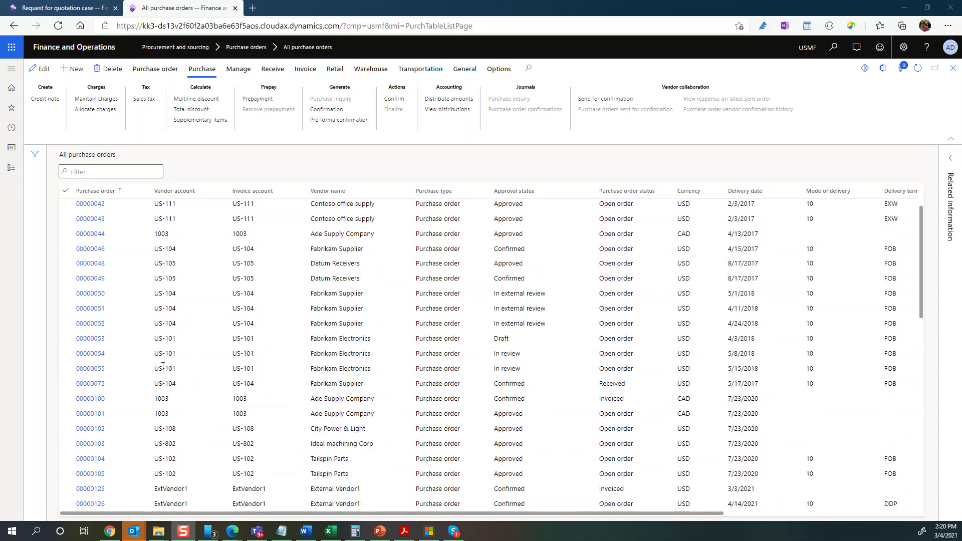
pyautogui.scroll(-6, 130, 375)
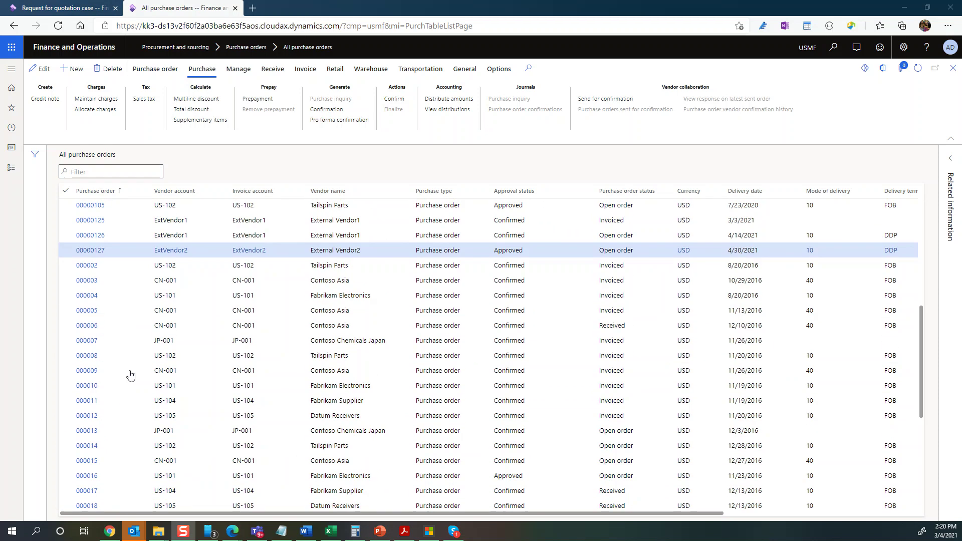
pyautogui.scroll(2, 142, 300)
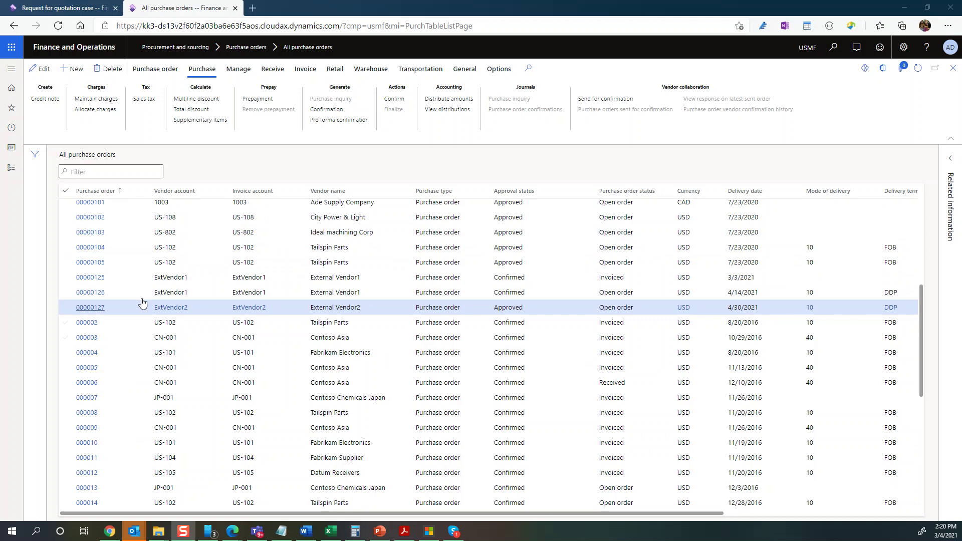
pyautogui.click(92, 309)
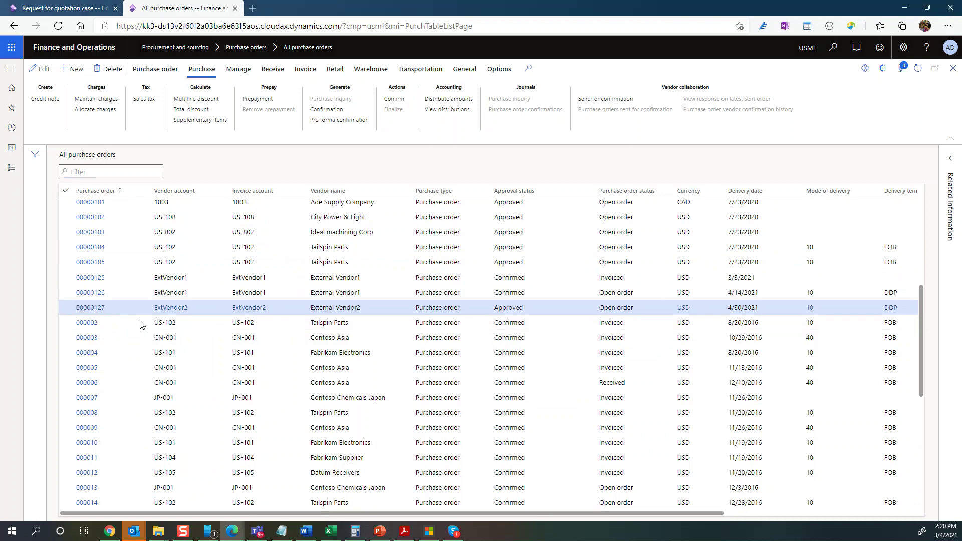
# Step: Review all columns of the Photocopiers order line and send the purchase order to External Vendor2 for confirmation
pyautogui.moveTo(176, 480); pyautogui.dragTo(544, 478)
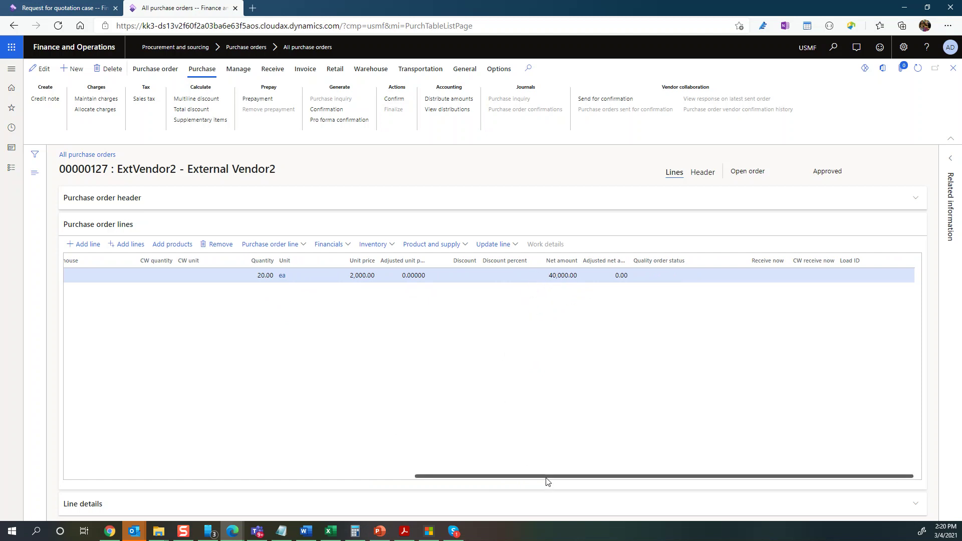
pyautogui.moveTo(549, 476); pyautogui.dragTo(197, 487)
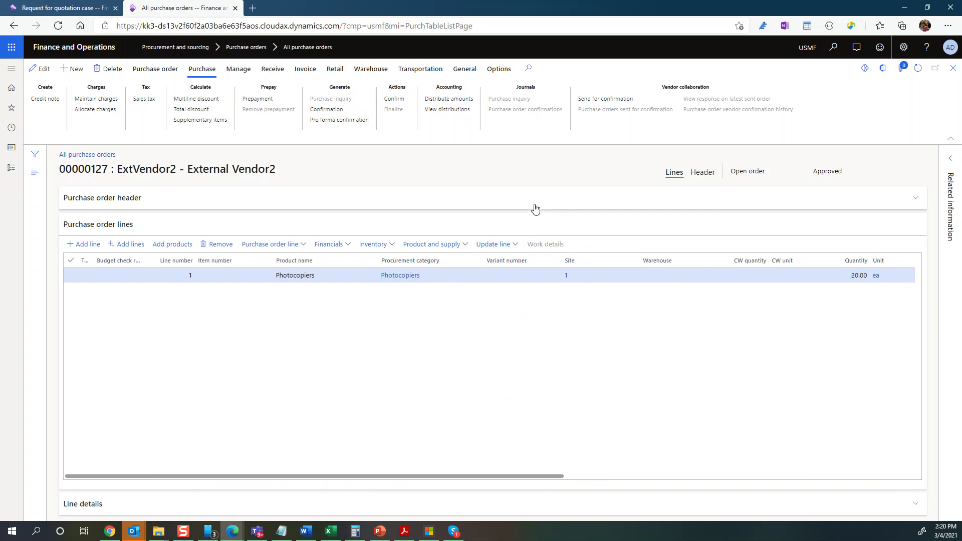
pyautogui.click(605, 99)
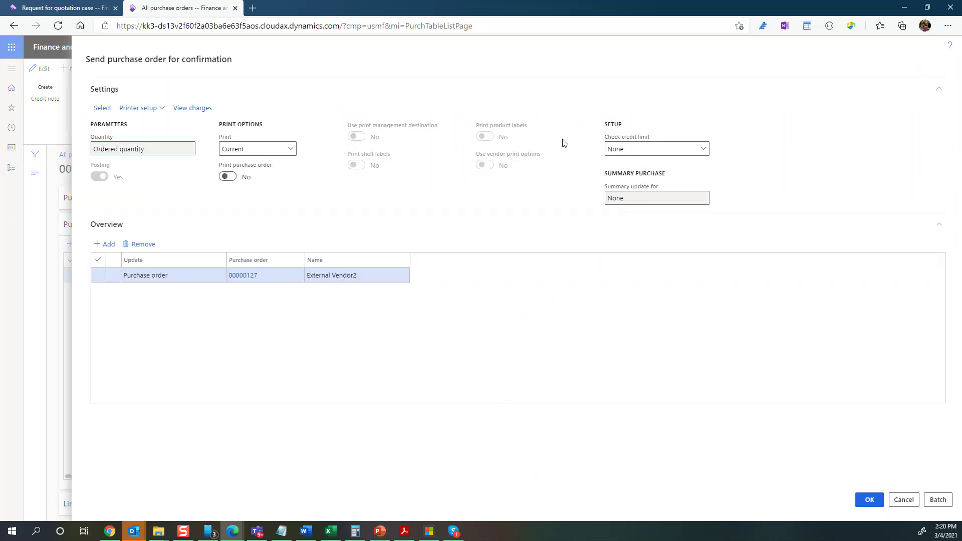
pyautogui.click(869, 500)
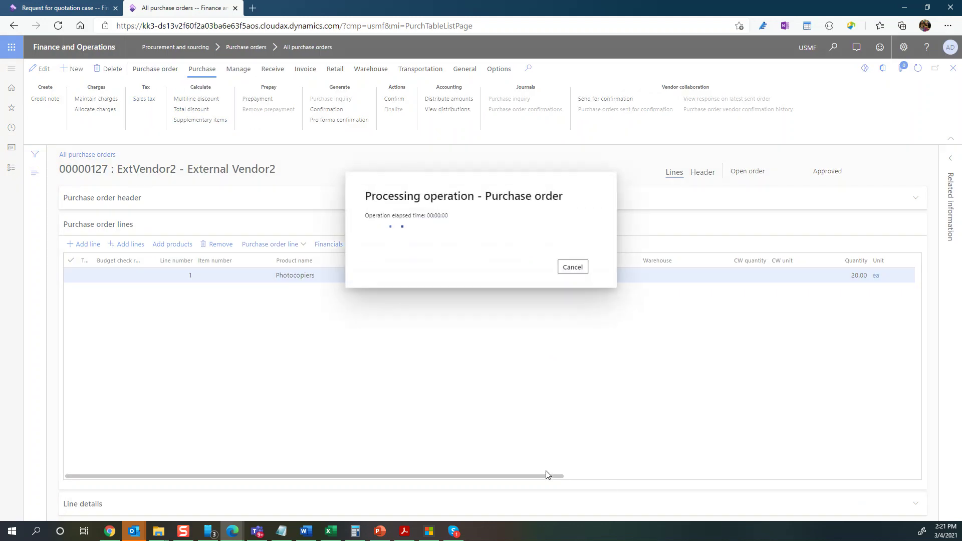